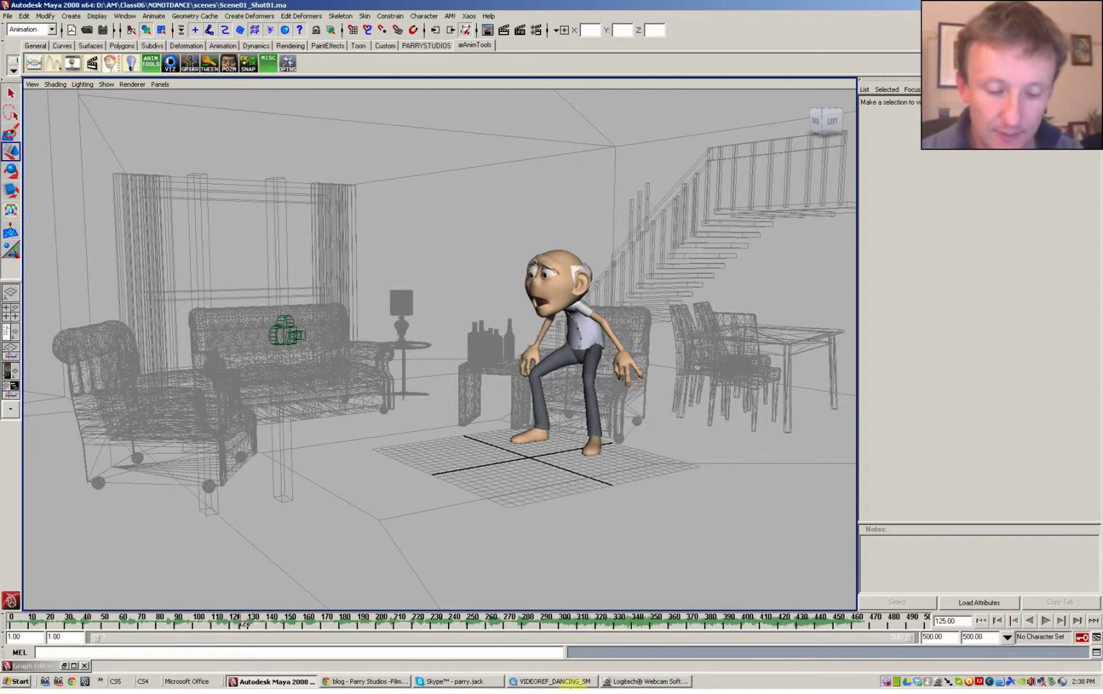
# Switch to the VIDEOREF_DANCING_SM movie in QuickTime and start exporting it.
pyautogui.click(570, 684)
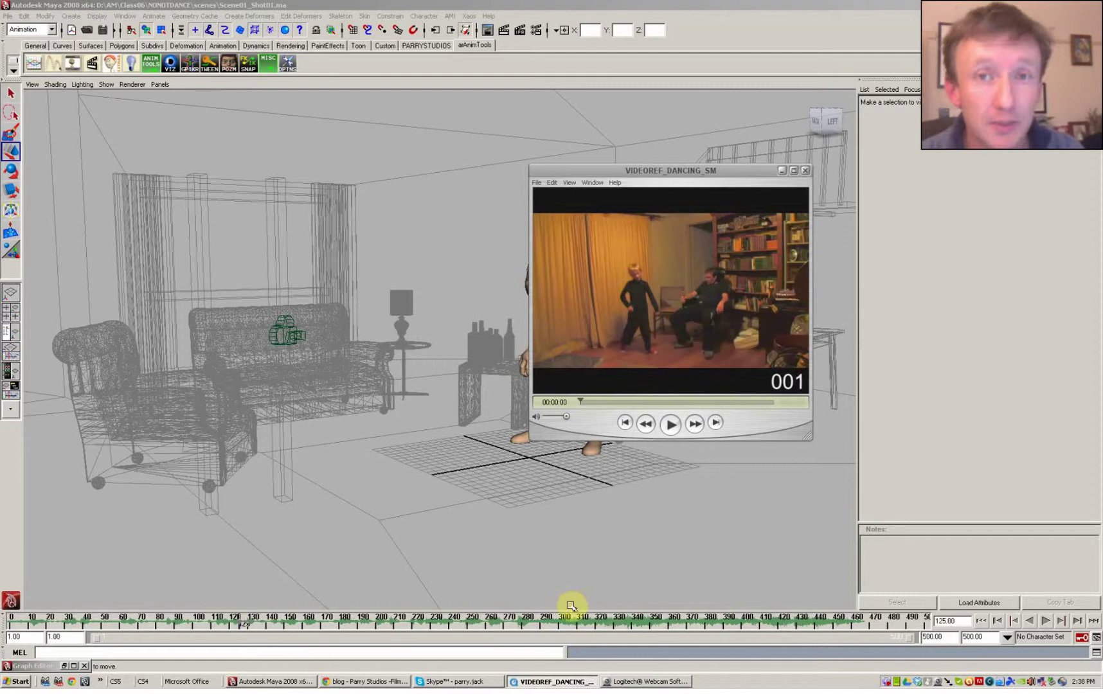
pyautogui.click(537, 183)
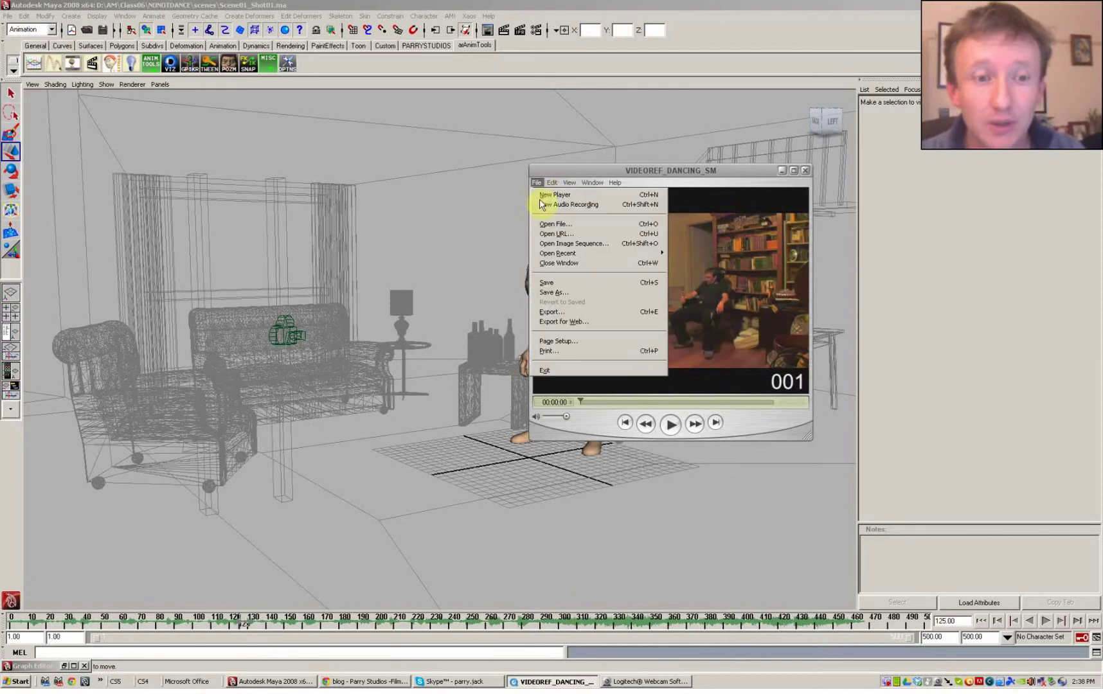
pyautogui.click(588, 313)
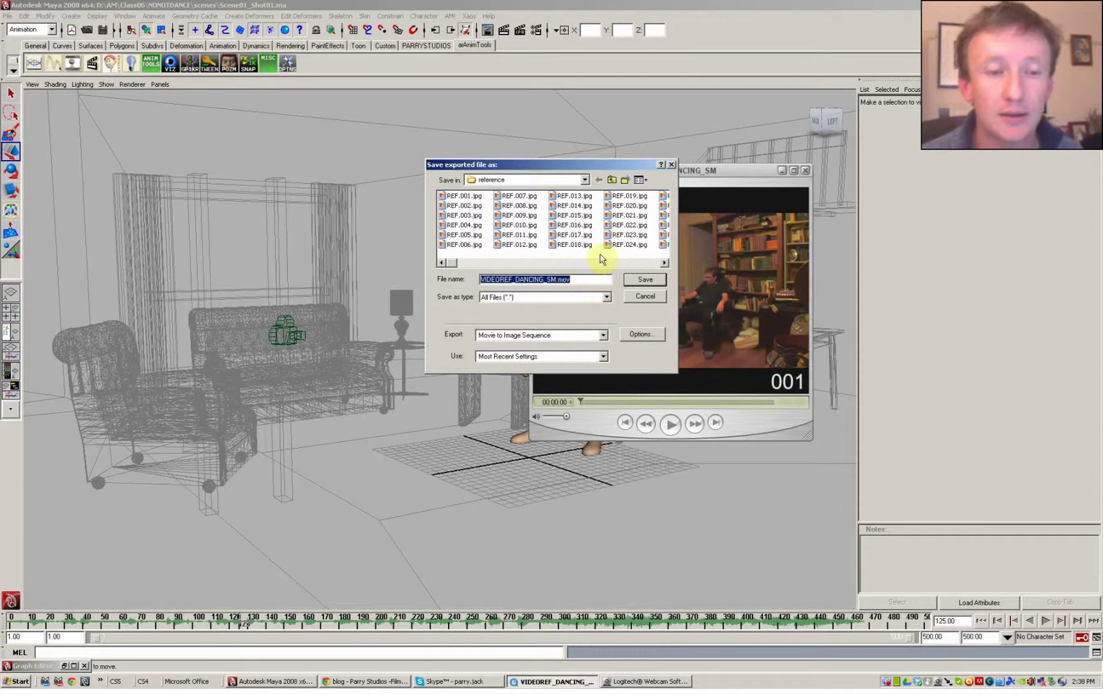
# From the export destination browser, open the reference folder inside sourceimages in its own file window.
pyautogui.click(612, 180)
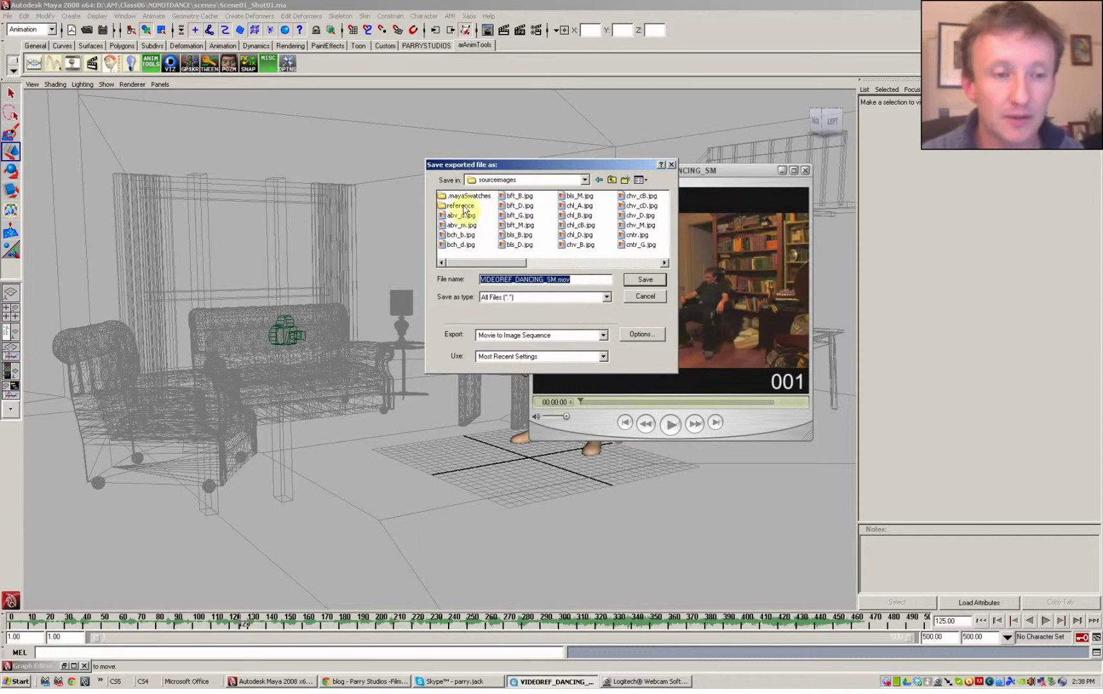
pyautogui.click(463, 206)
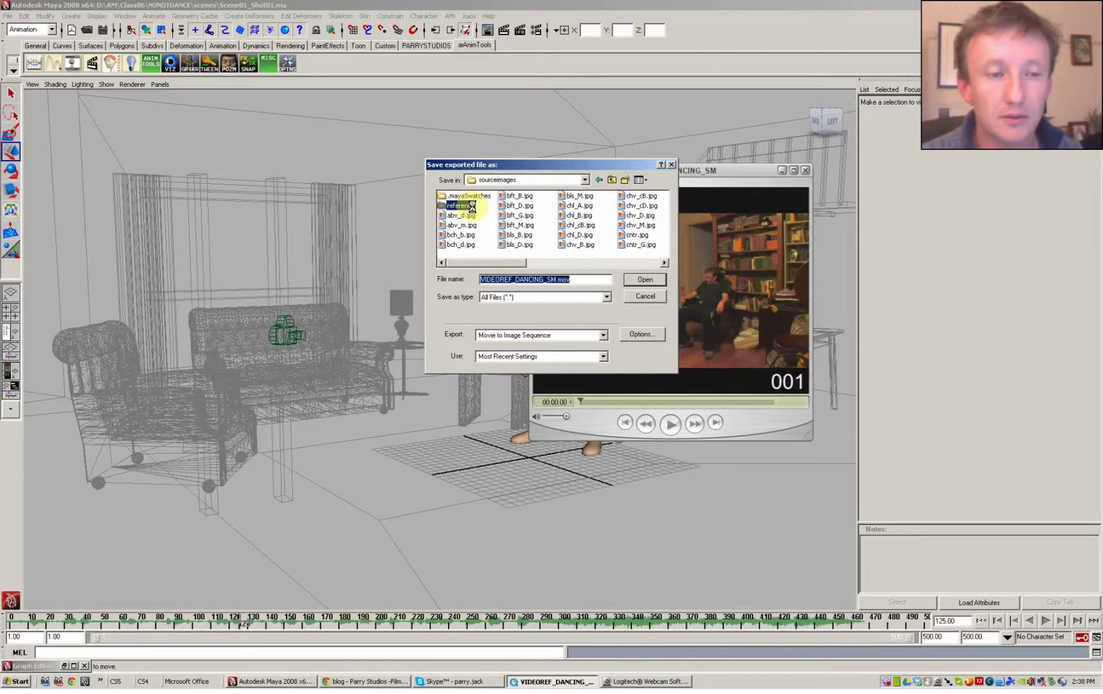
pyautogui.rightClick(473, 206)
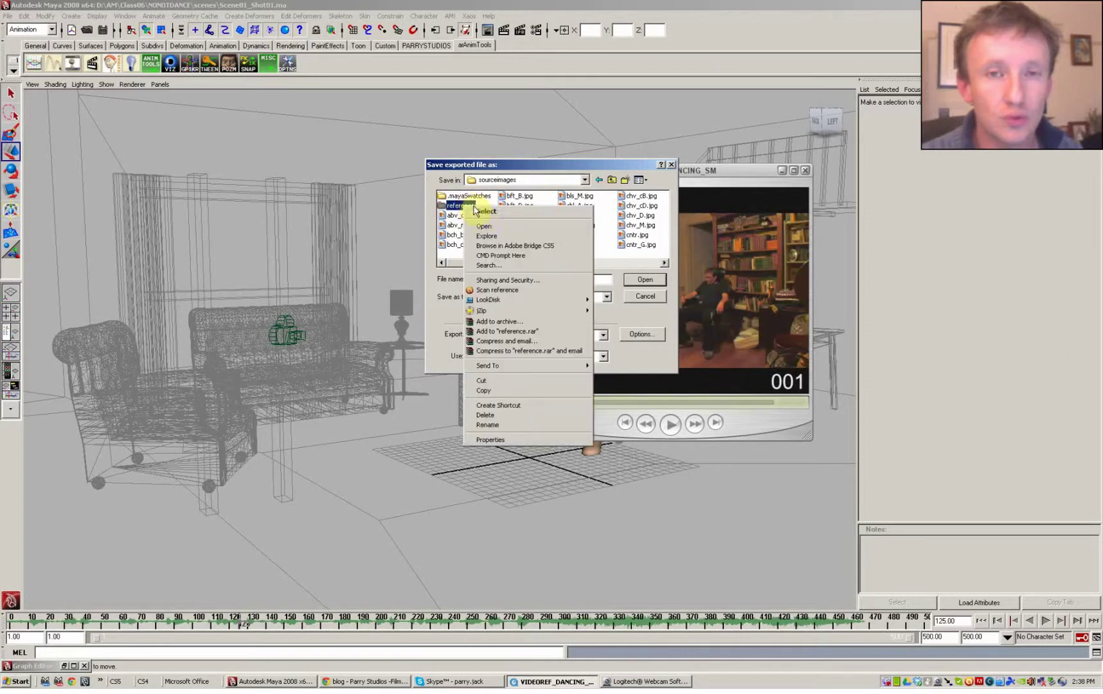
pyautogui.click(487, 225)
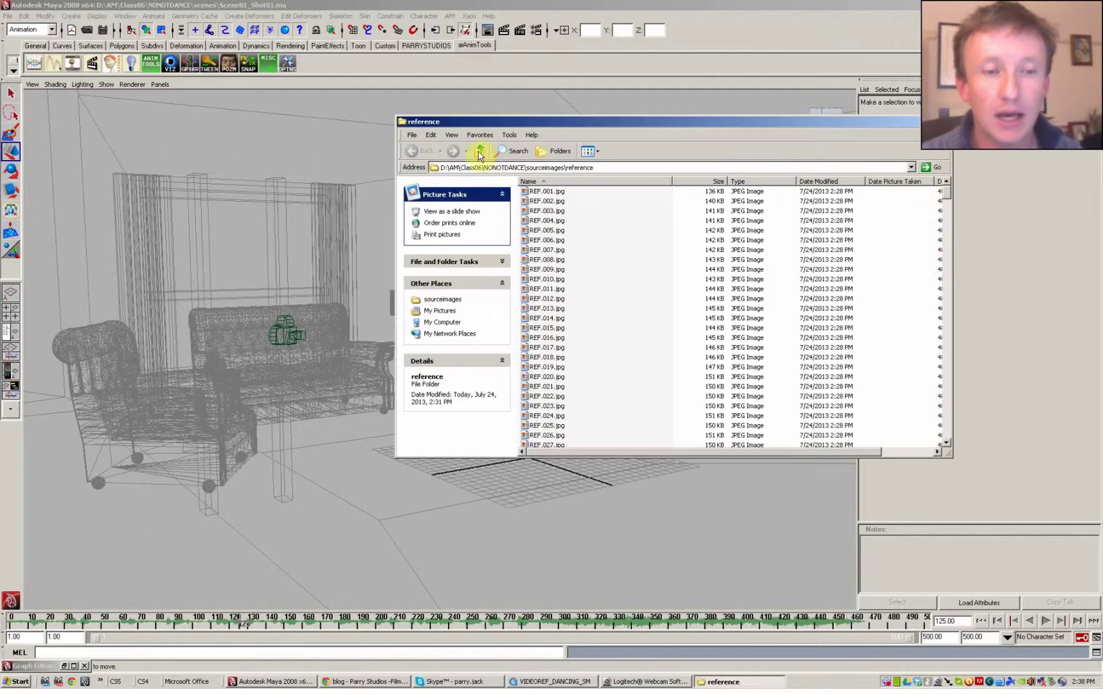
# Try to delete the reference folder from sourceimages.
pyautogui.click(479, 150)
pyautogui.click(668, 293)
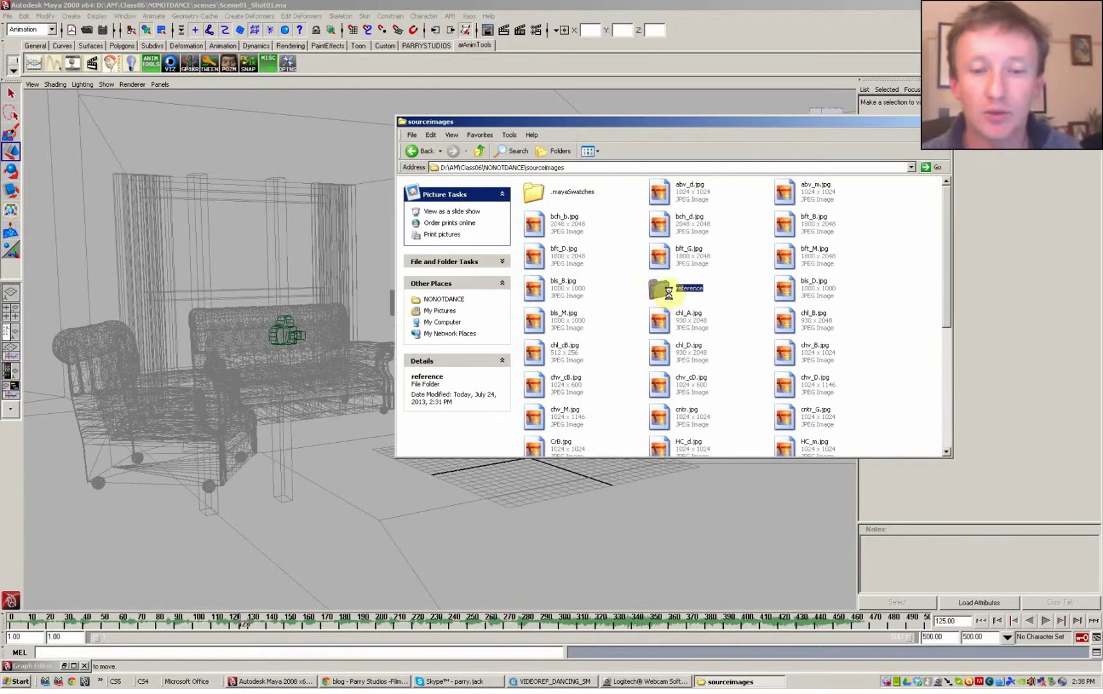
pyautogui.press('Delete')
pyautogui.click(601, 361)
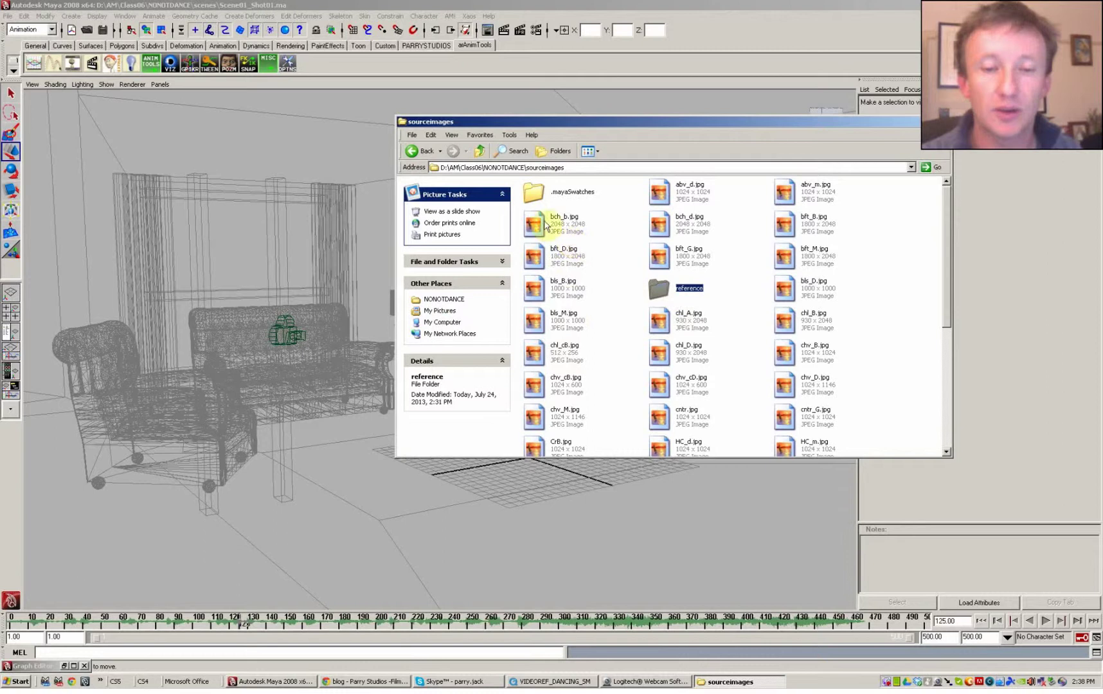
# Go through the NONOTDANCE project folder to sourceimages\reference and delete all the old REF images in it.
pyautogui.click(480, 150)
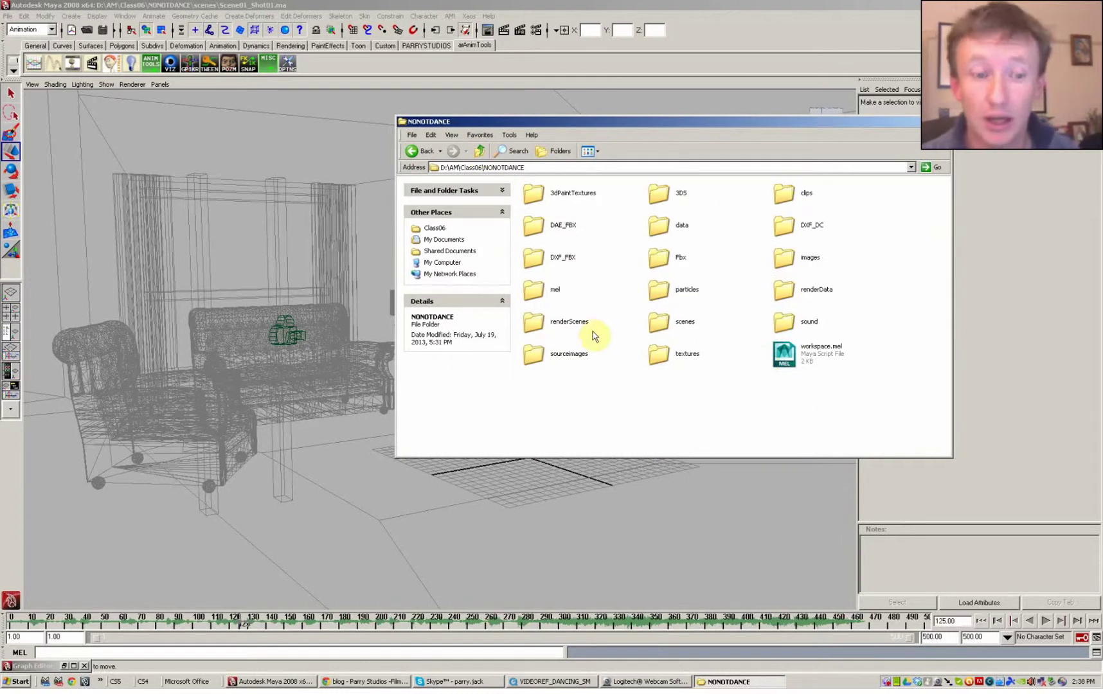
pyautogui.click(553, 371)
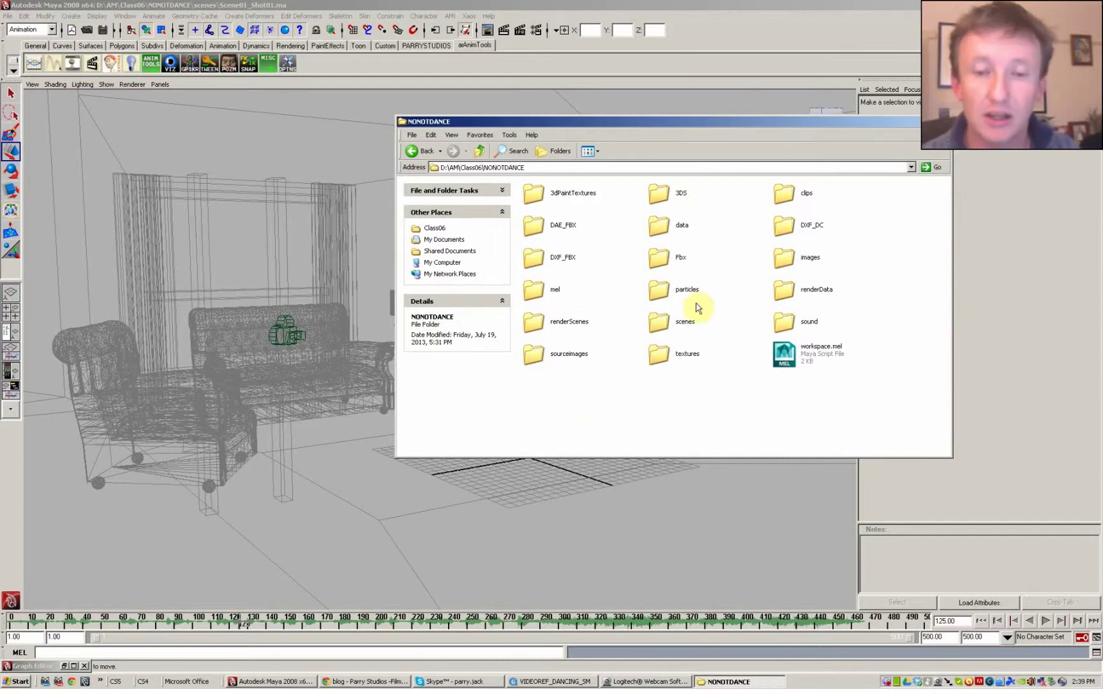
pyautogui.click(570, 359)
pyautogui.doubleClick(571, 358)
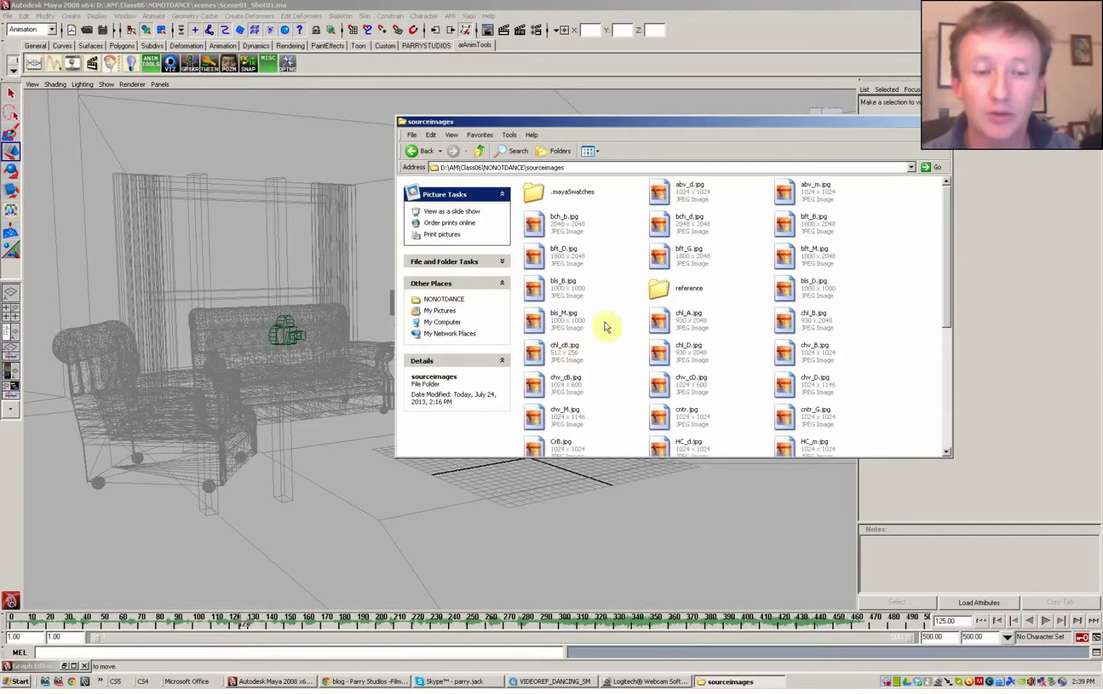
pyautogui.doubleClick(660, 290)
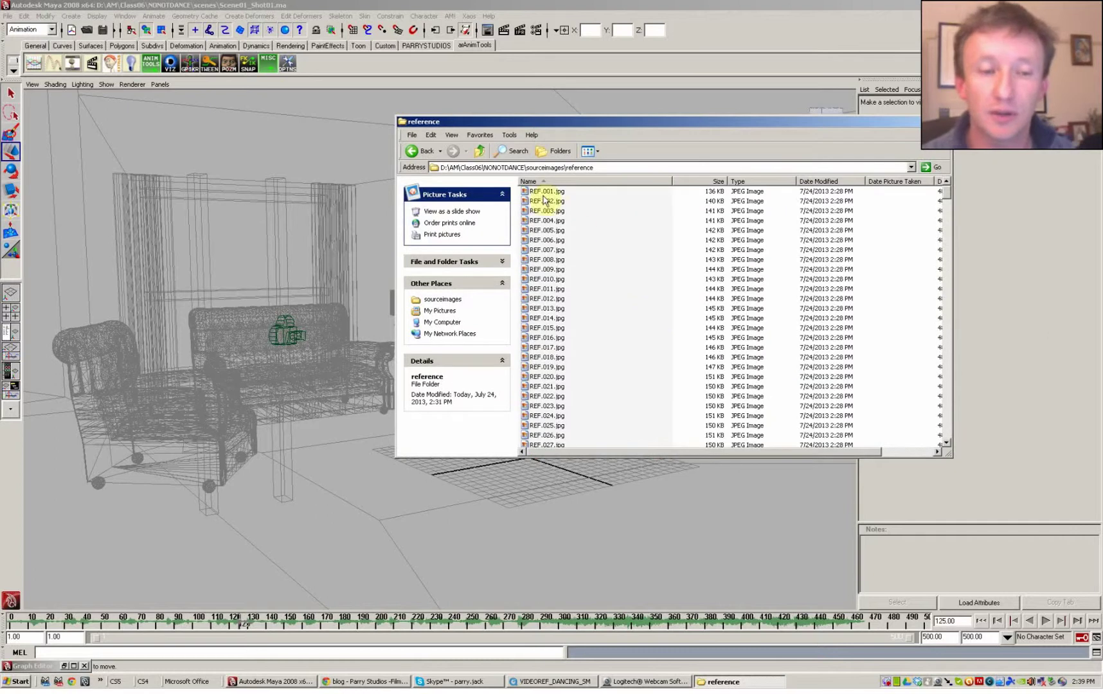
pyautogui.hotkey('ctrl', 'a')
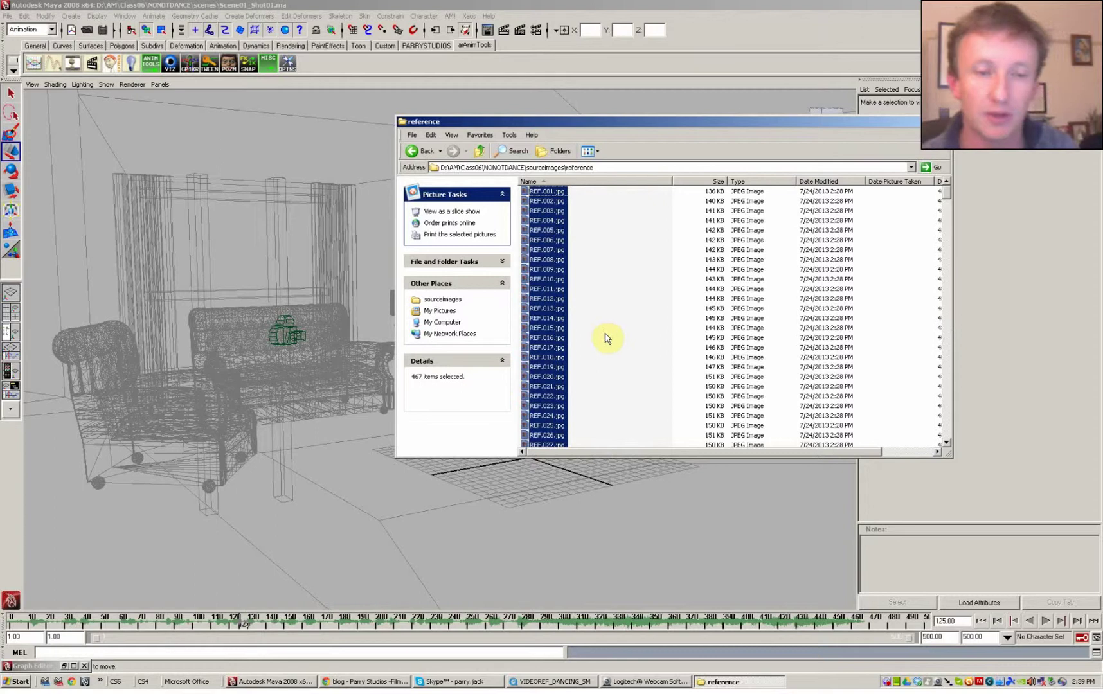
pyautogui.press('Delete')
pyautogui.click(600, 362)
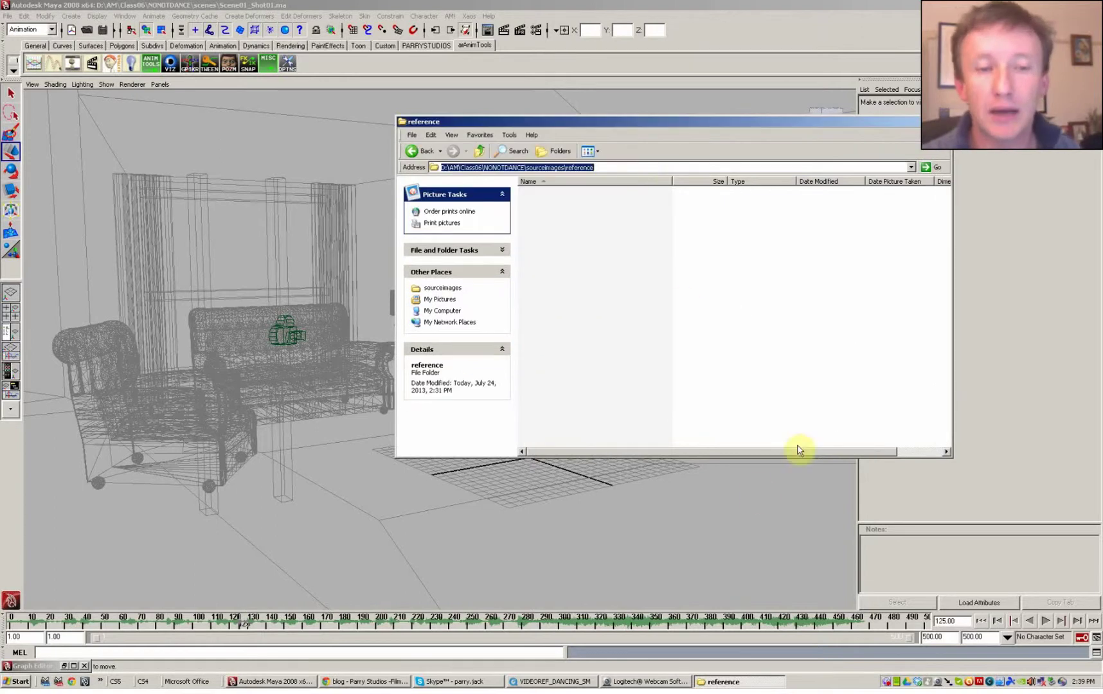
# Export the movie as an image sequence named REF.# into the emptied reference folder with the most recent settings, and show the exported files.
pyautogui.click(554, 681)
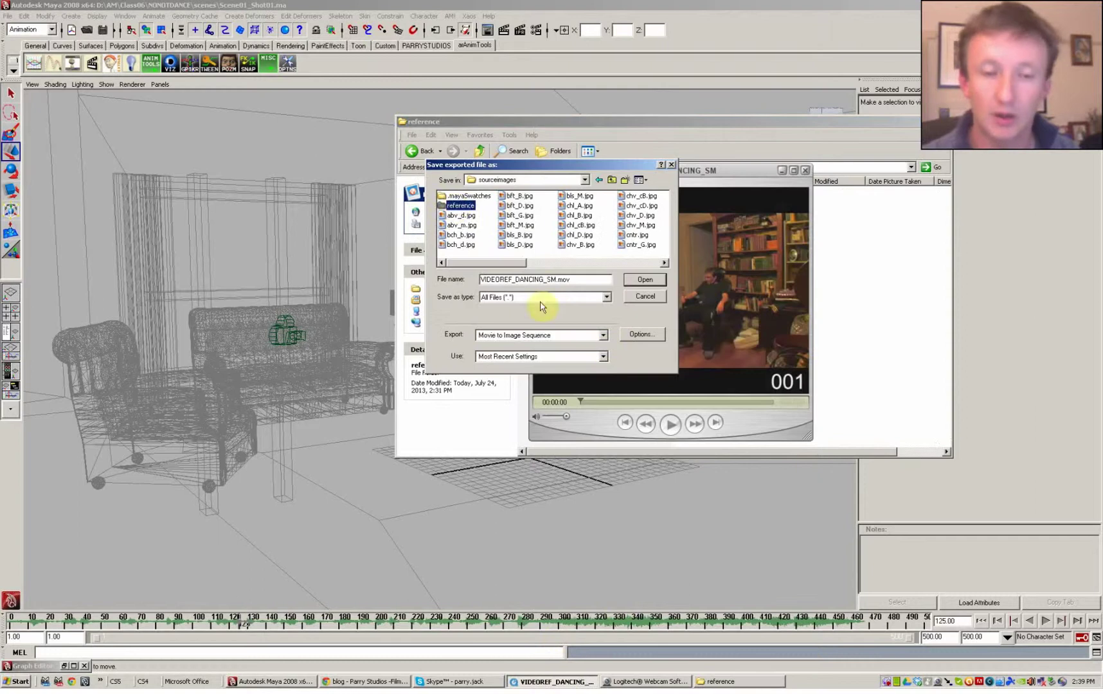
pyautogui.doubleClick(458, 206)
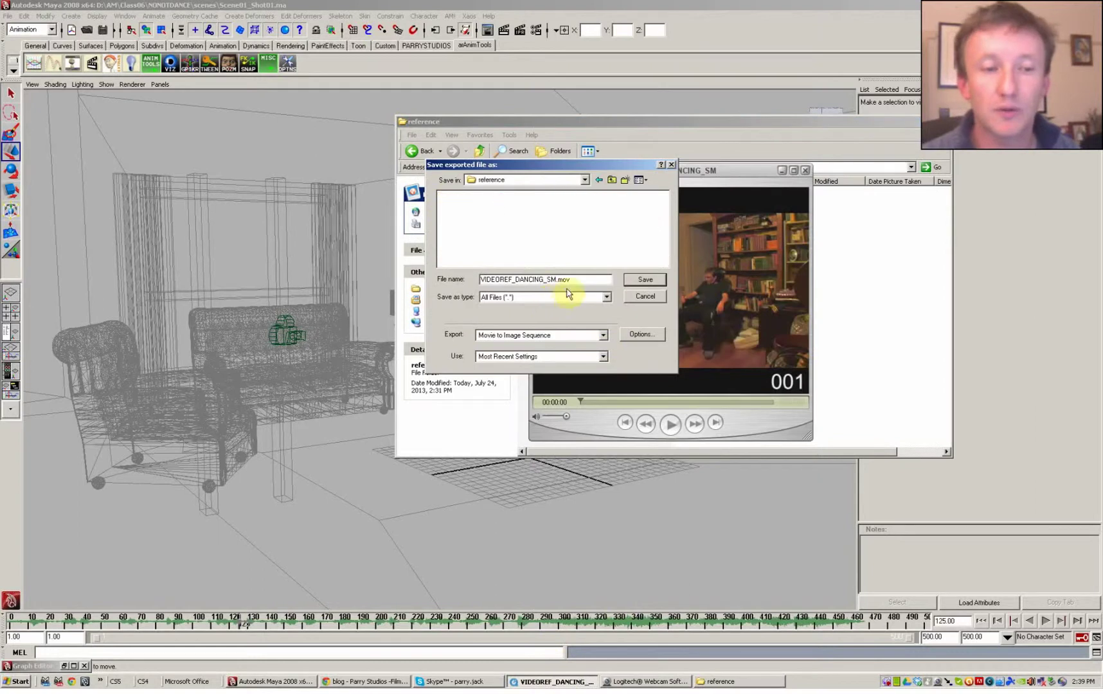
pyautogui.moveTo(554, 279); pyautogui.dragTo(424, 364)
pyautogui.write('REF')
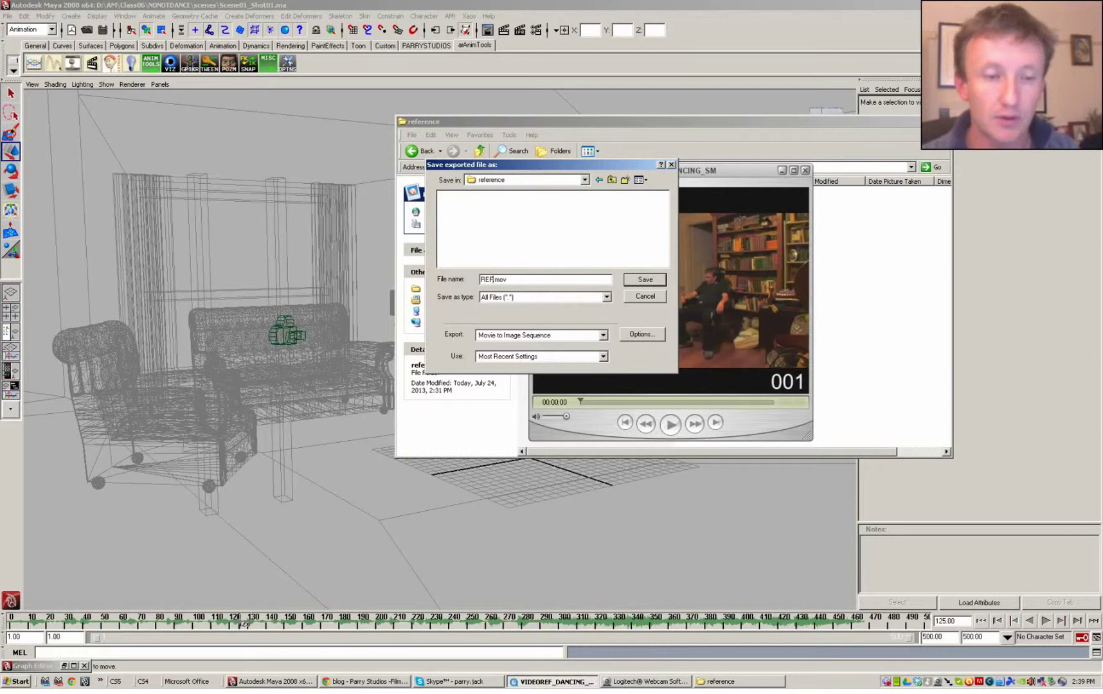
pyautogui.press('Tab')
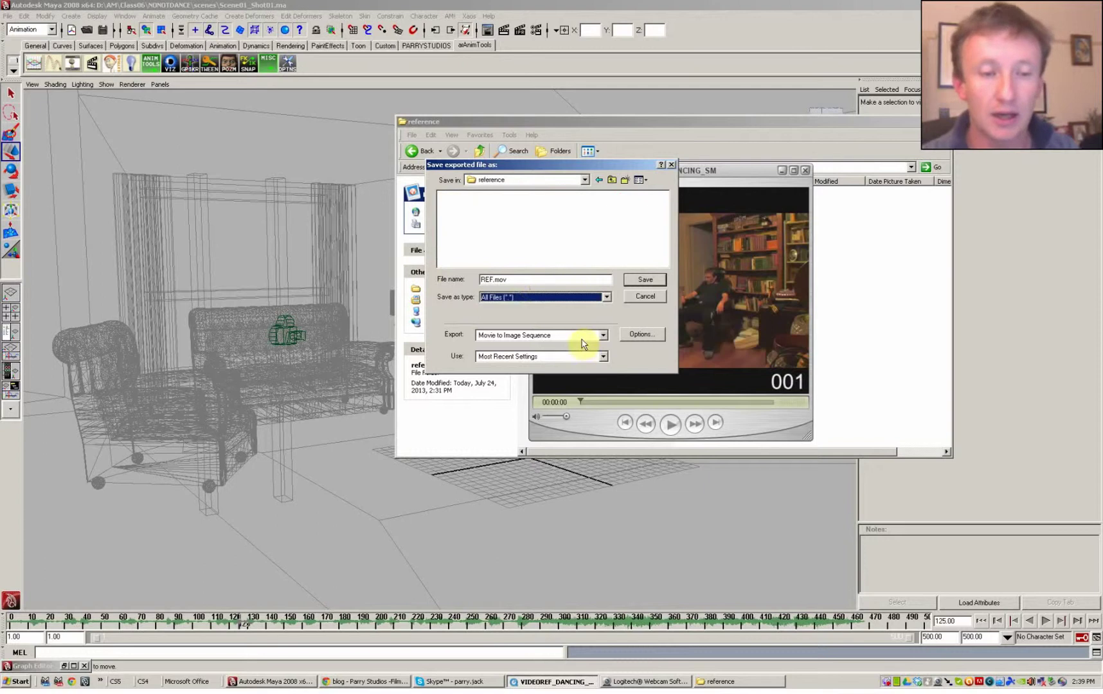
pyautogui.click(530, 281)
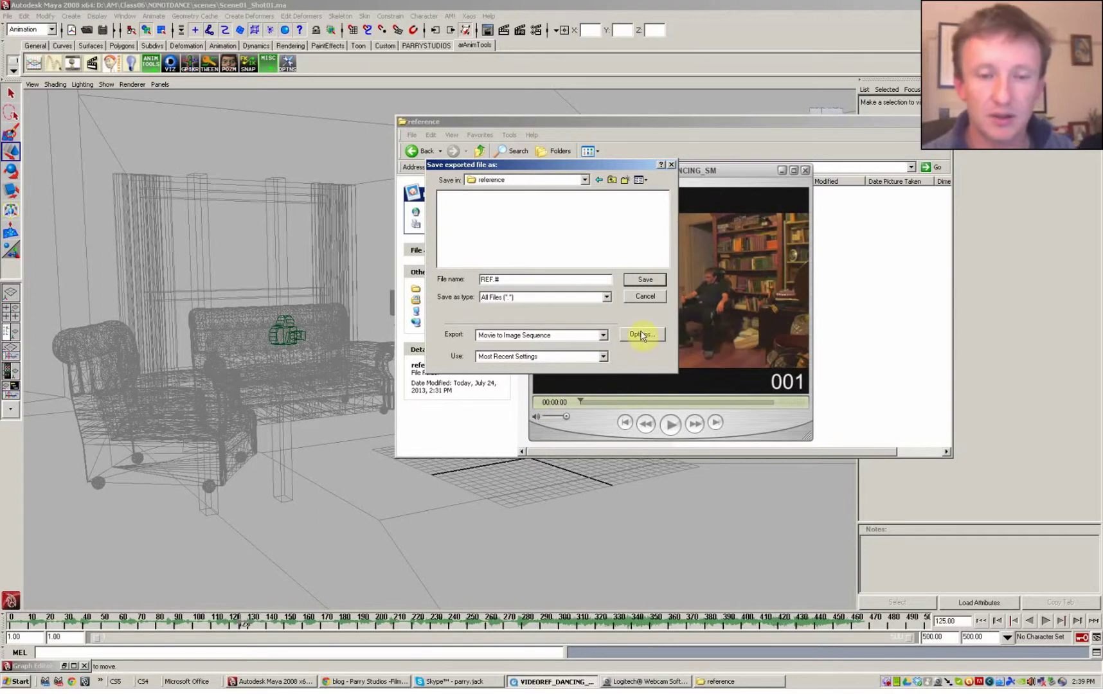
pyautogui.click(646, 280)
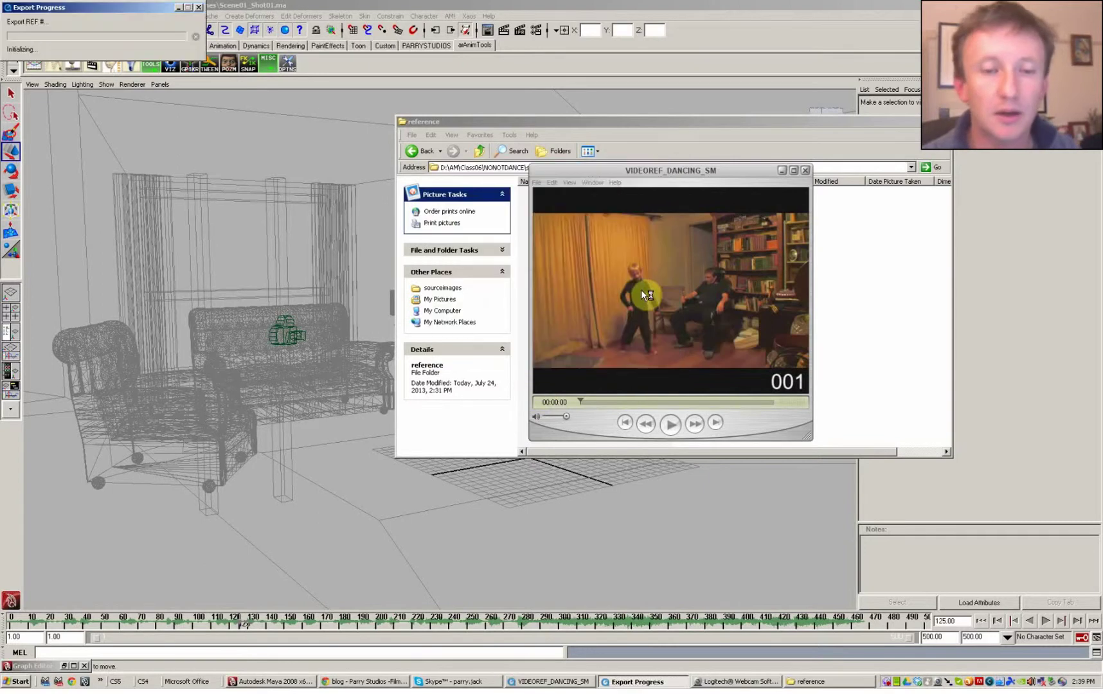
pyautogui.click(848, 681)
pyautogui.click(706, 326)
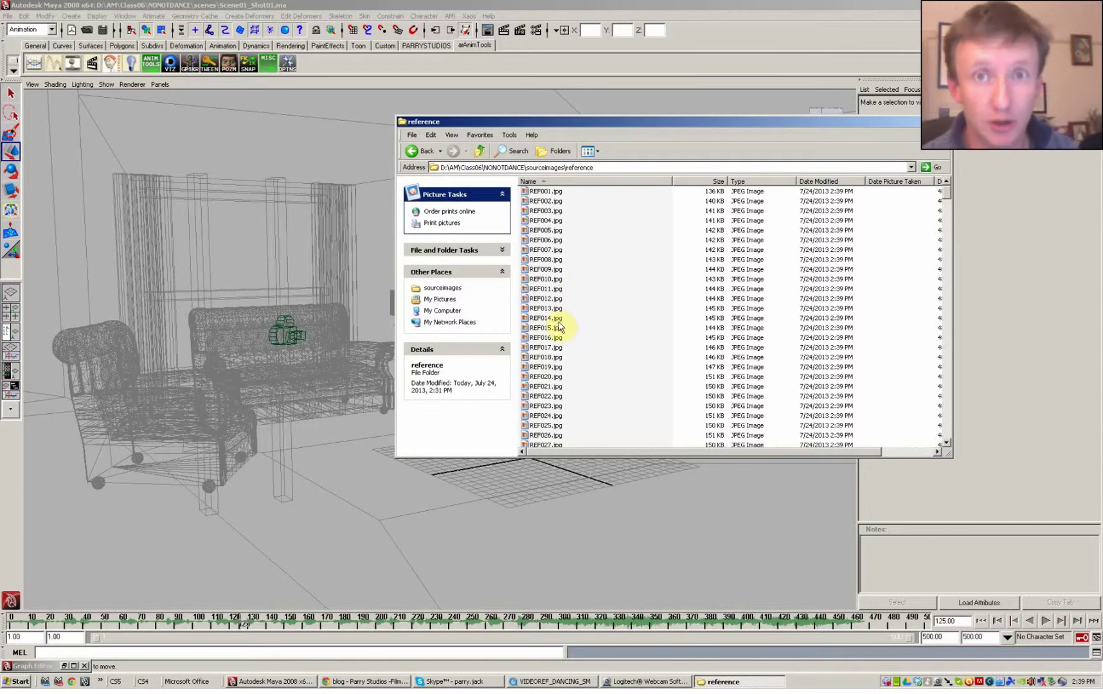
# Back in Maya, import REF001.jpg from the reference folder as an image plane for the current camera view.
pyautogui.click(563, 8)
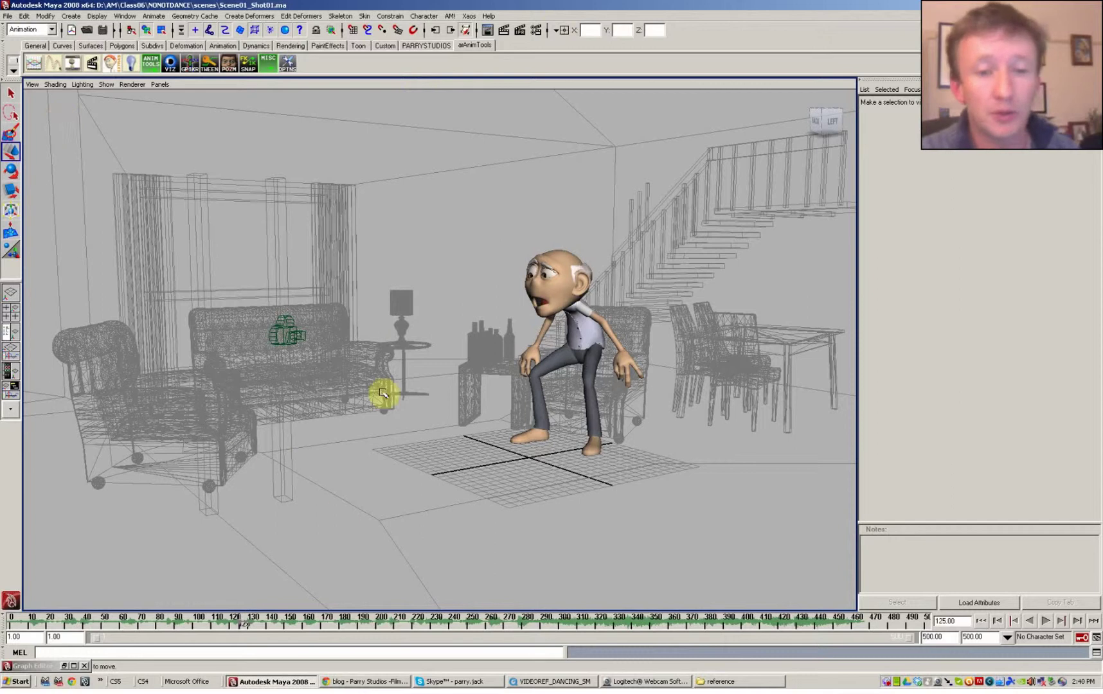
pyautogui.click(32, 84)
pyautogui.moveTo(78, 245)
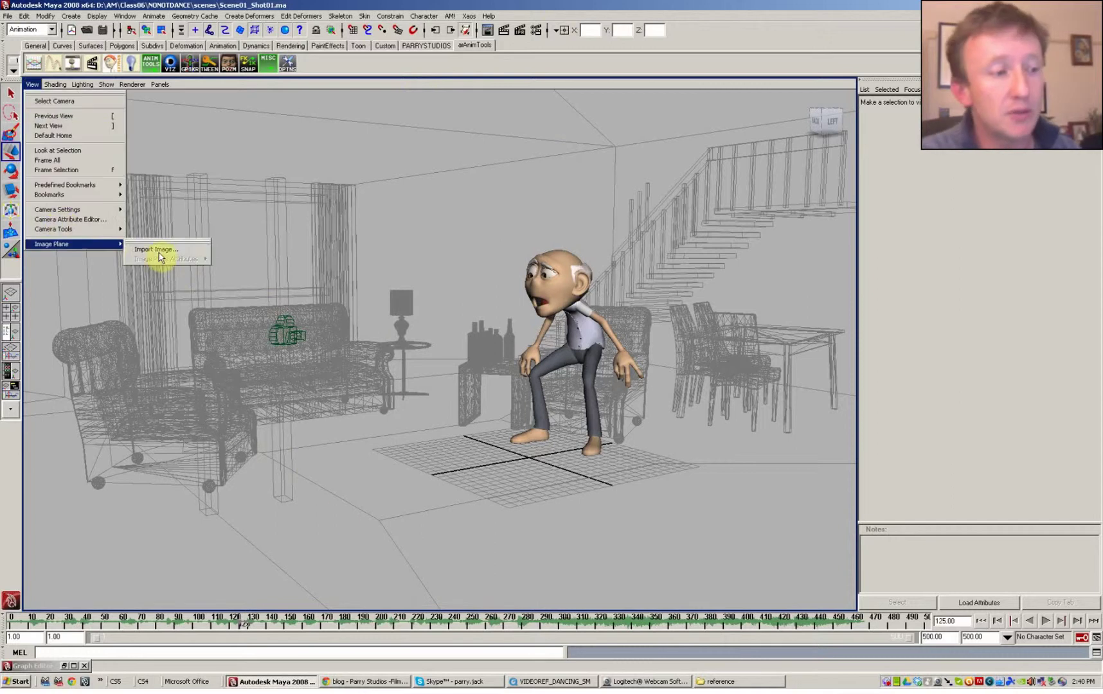
pyautogui.click(160, 250)
pyautogui.click(475, 269)
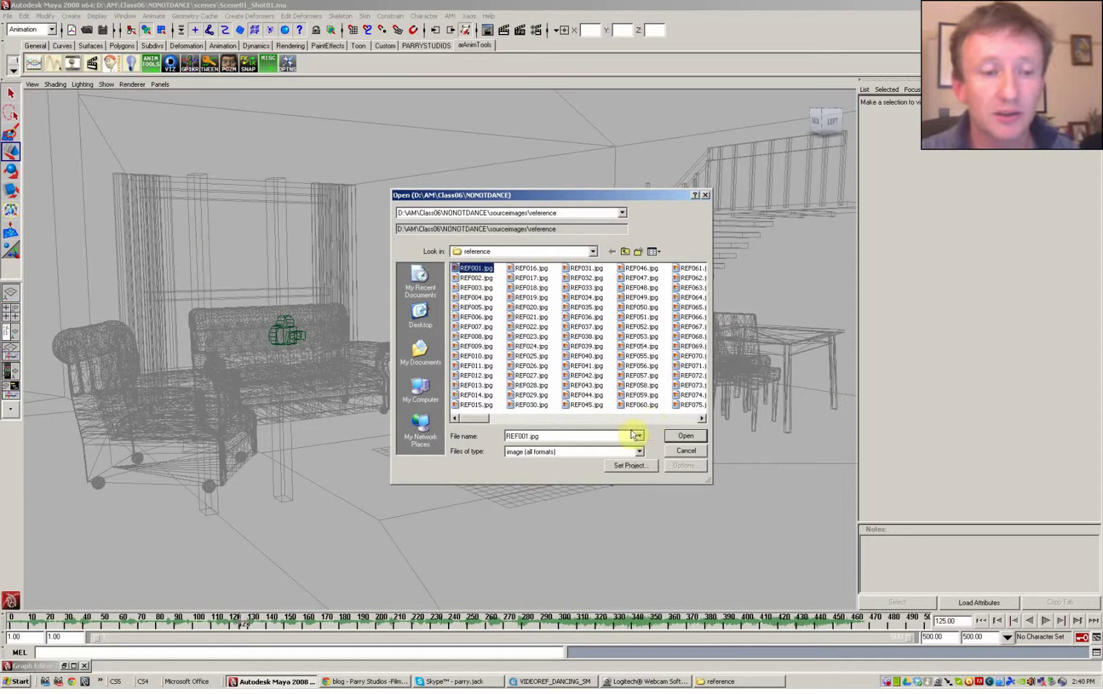
pyautogui.click(685, 436)
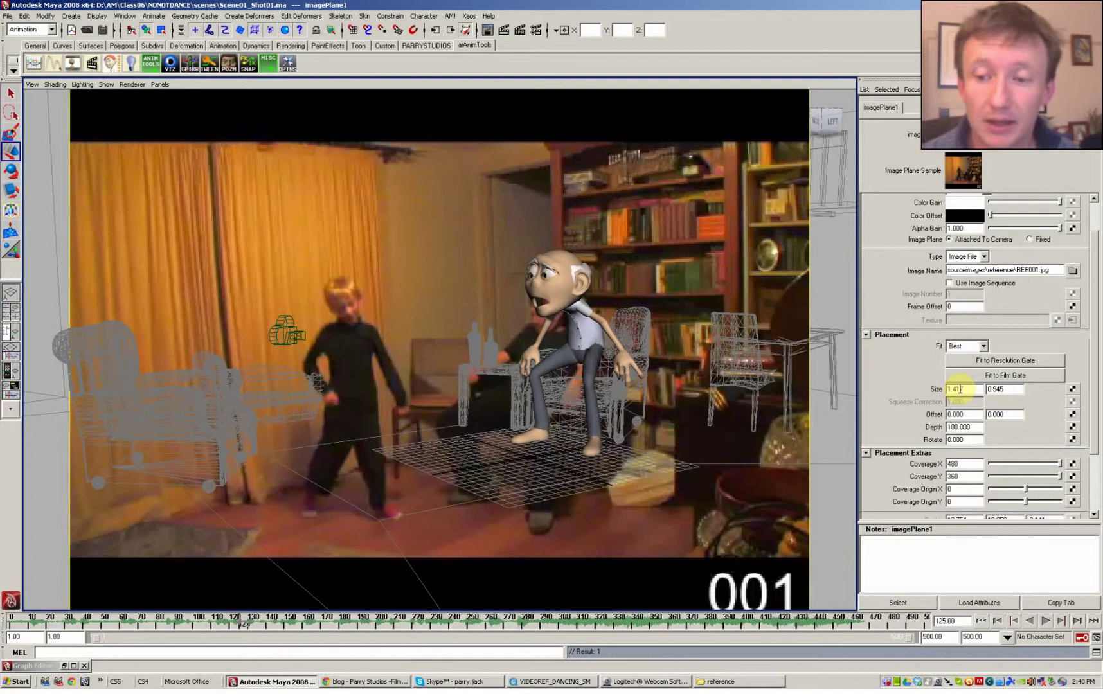
# Set the image plane's width to 0.6 and its offset to -0.3 horizontally and 0.3 vertically.
pyautogui.keyDown('ctrl'); pyautogui.moveTo(961, 389); pyautogui.dragTo(959, 389, button='middle'); pyautogui.keyUp('ctrl')
pyautogui.keyDown('ctrl'); pyautogui.moveTo(956, 389); pyautogui.dragTo(958, 389); pyautogui.keyUp('ctrl')
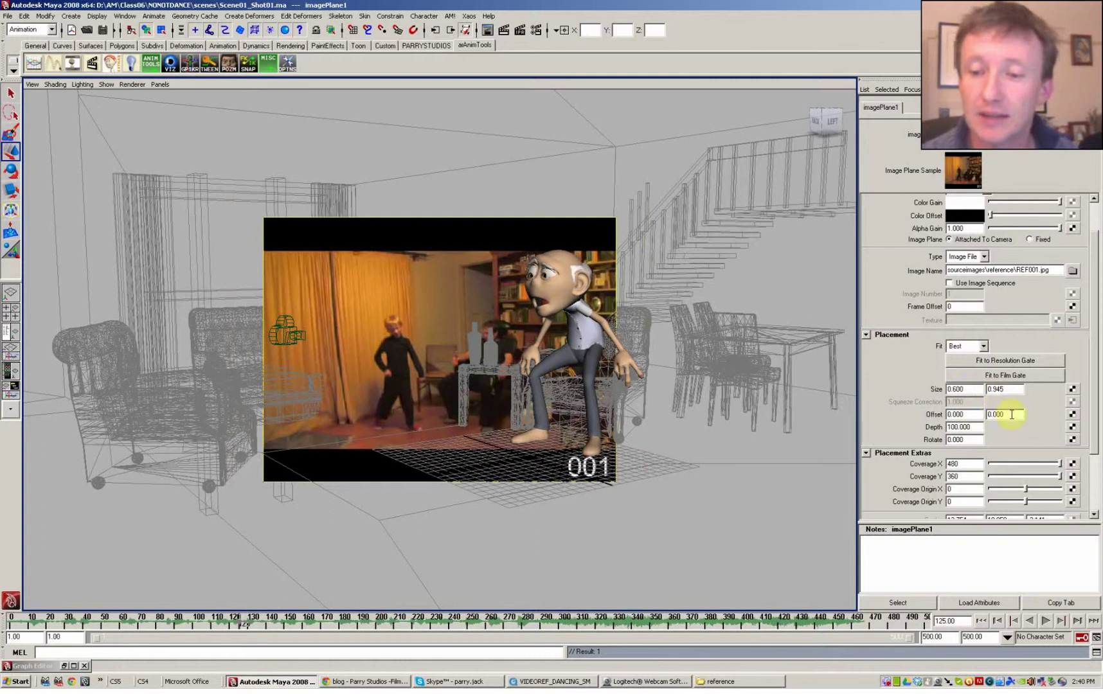
pyautogui.keyDown('ctrl'); pyautogui.moveTo(963, 414); pyautogui.dragTo(963, 412); pyautogui.keyUp('ctrl')
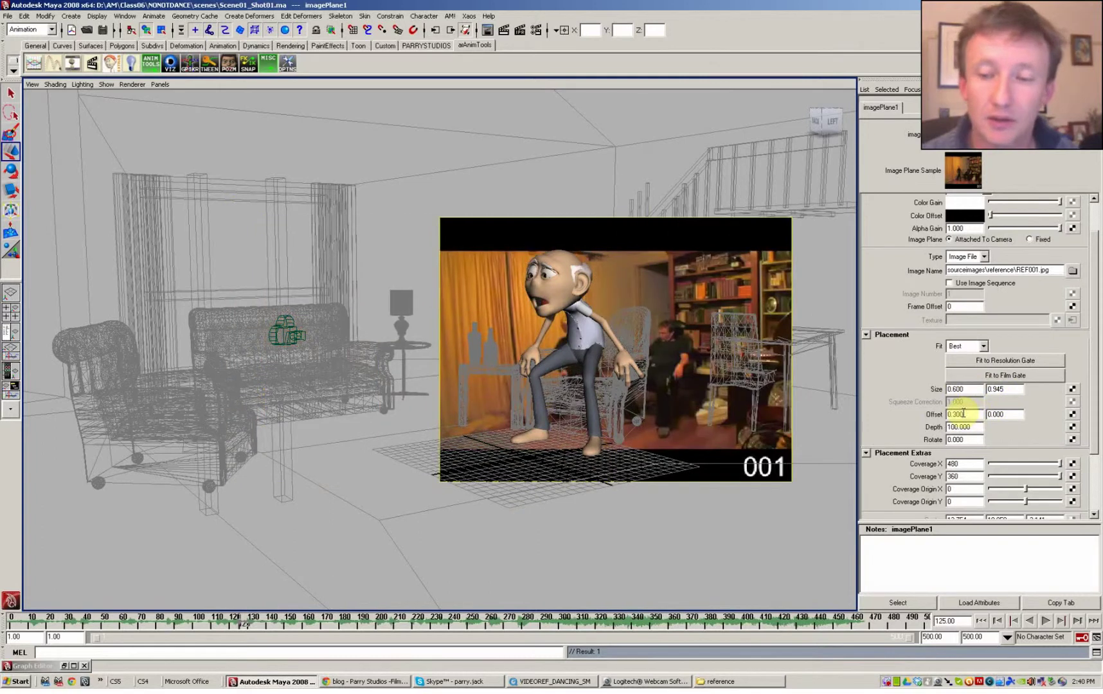
pyautogui.keyDown('ctrl'); pyautogui.moveTo(964, 413); pyautogui.dragTo(1000, 414, button='middle'); pyautogui.keyUp('ctrl')
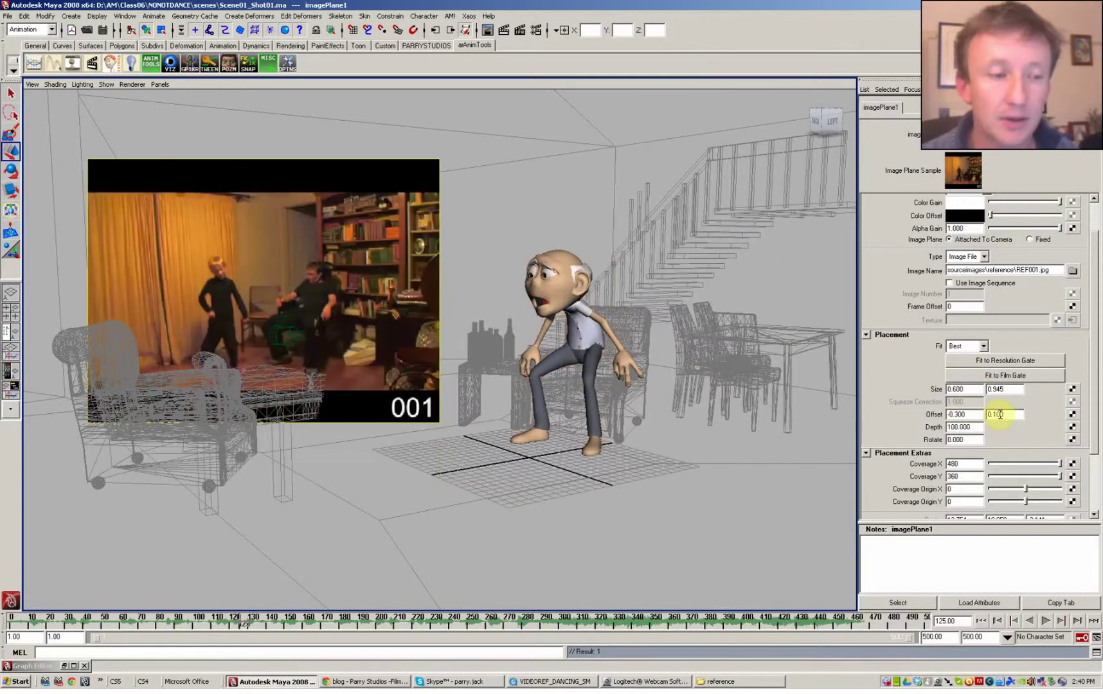
pyautogui.keyDown('ctrl'); pyautogui.moveTo(1000, 415); pyautogui.dragTo(1000, 414); pyautogui.keyUp('ctrl')
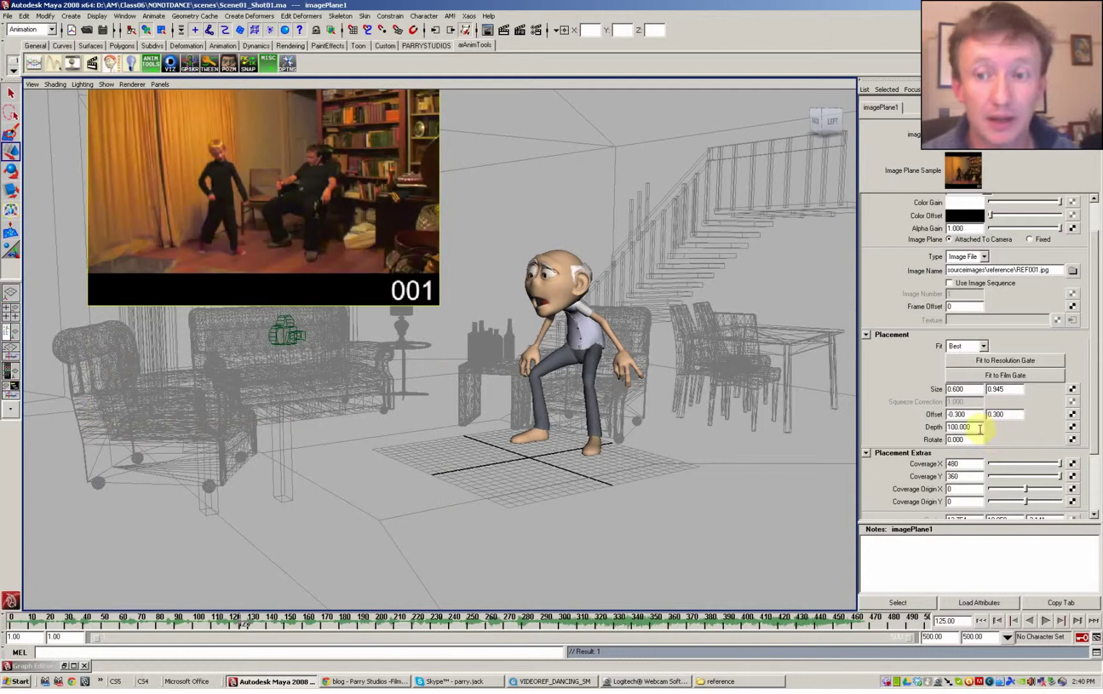
# Go to frame 1, enable Use Image Sequence for the image plane, and try scrubbing through the first frames.
pyautogui.click(12, 621)
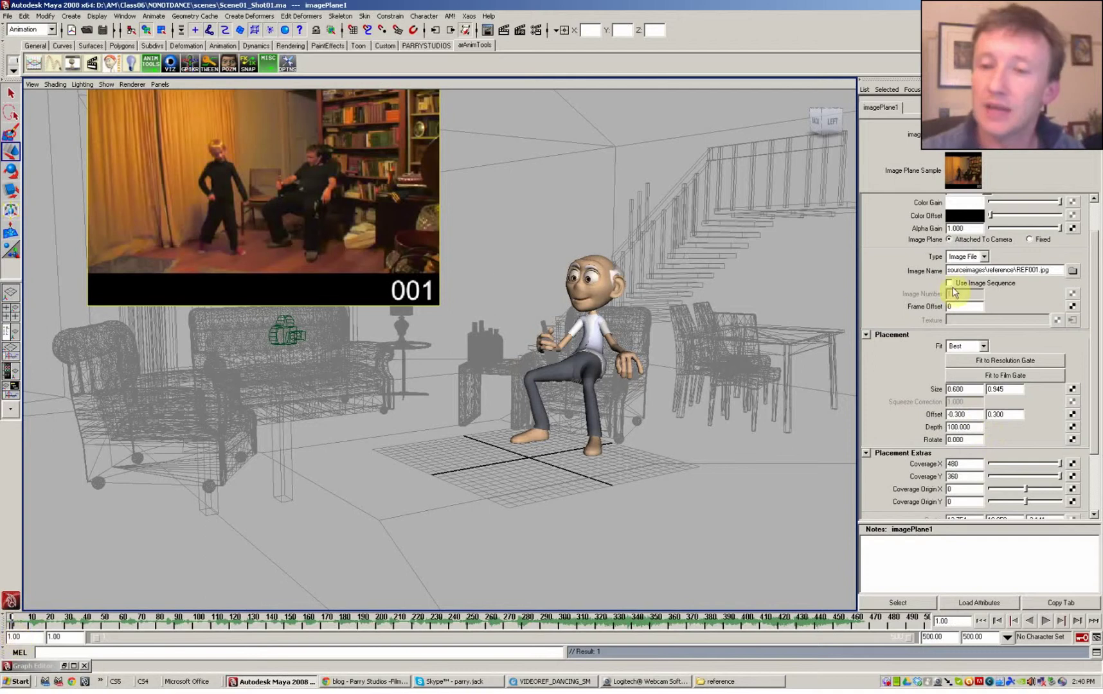
pyautogui.click(950, 284)
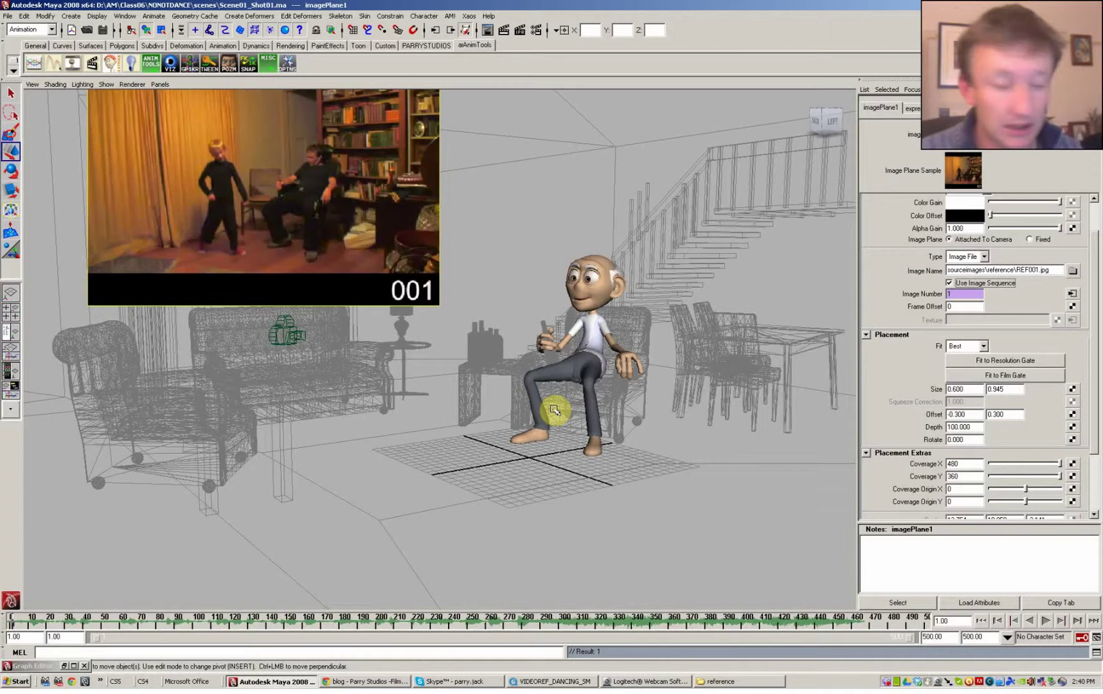
pyautogui.moveTo(14, 625)
pyautogui.mouseDown()
pyautogui.moveTo(82, 627)
pyautogui.moveTo(2, 633)
pyautogui.mouseUp()
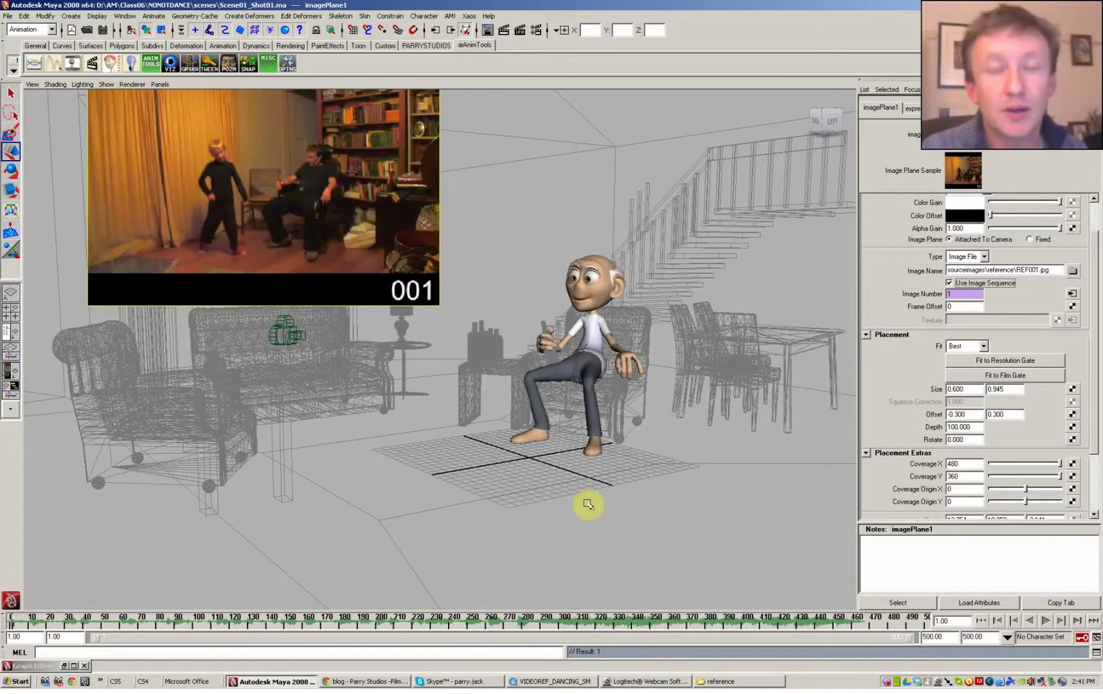
# Show the reference folder, switch to Sequence 911 and load the image sequence that starts with REF001.jpg.
pyautogui.click(744, 682)
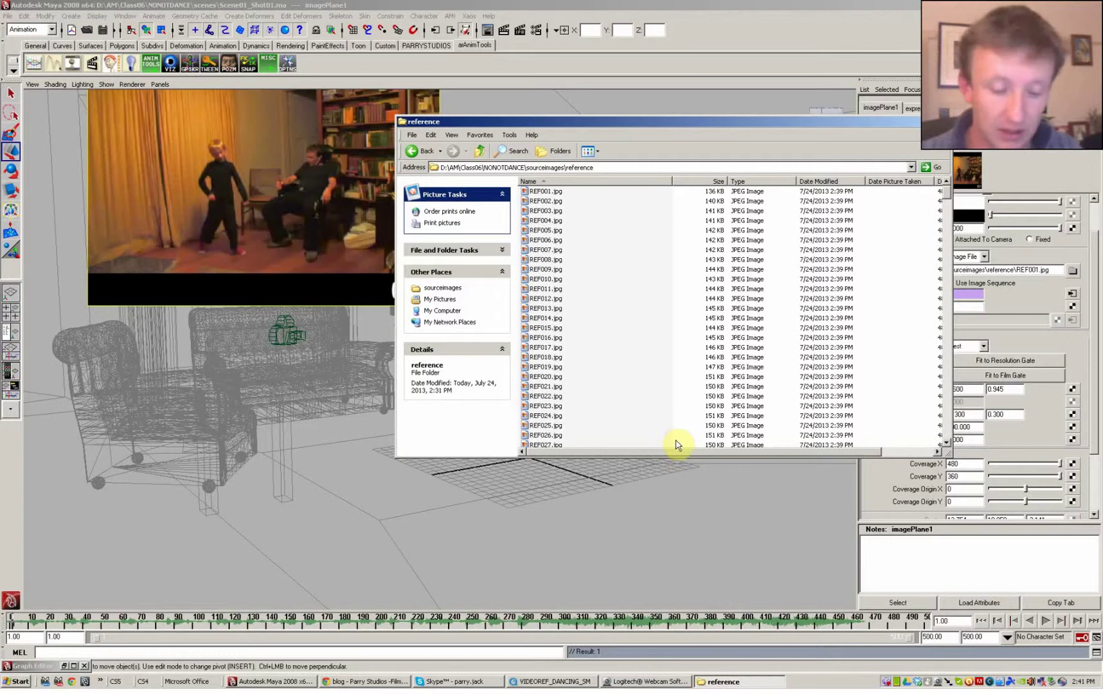
pyautogui.click(101, 682)
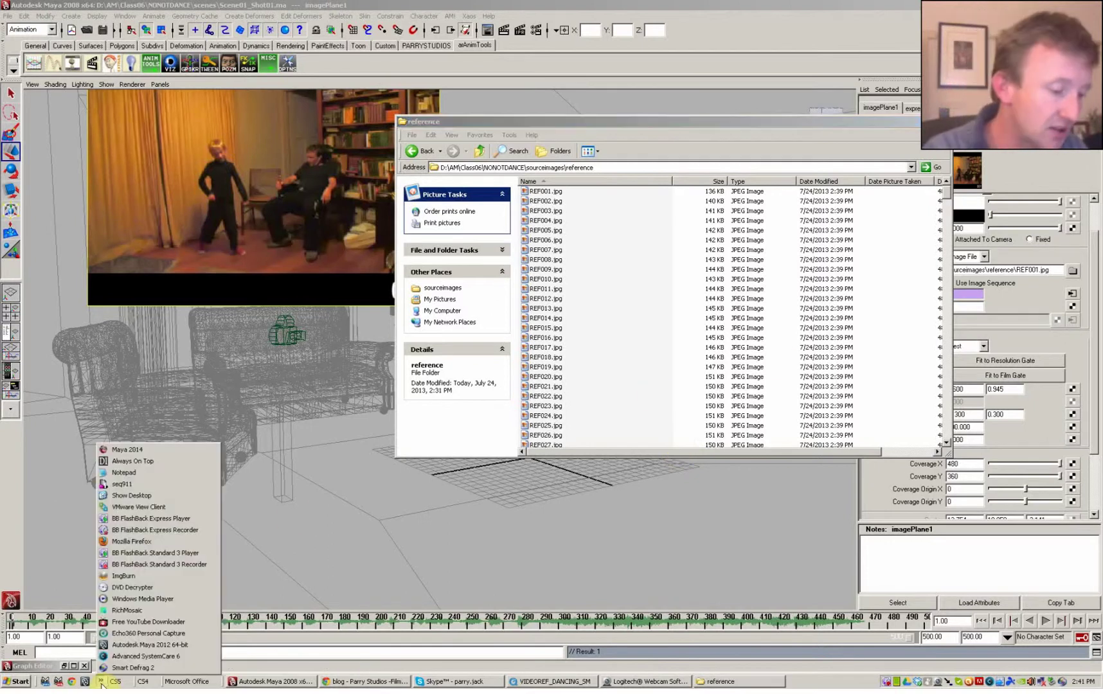
pyautogui.click(182, 490)
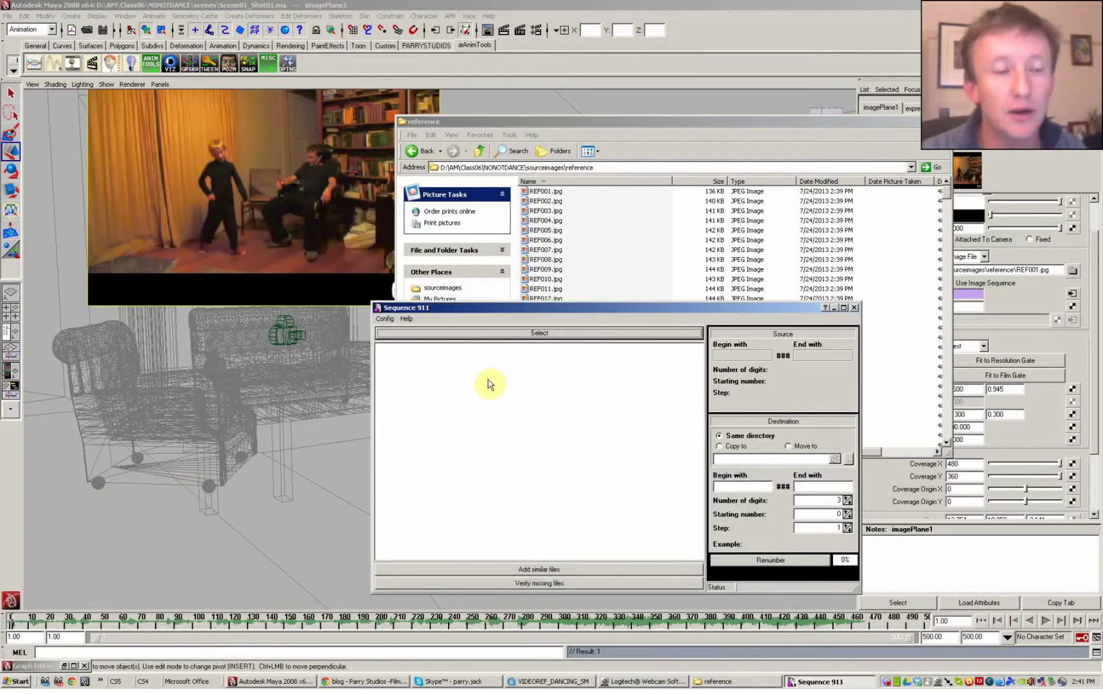
pyautogui.click(537, 340)
pyautogui.click(535, 295)
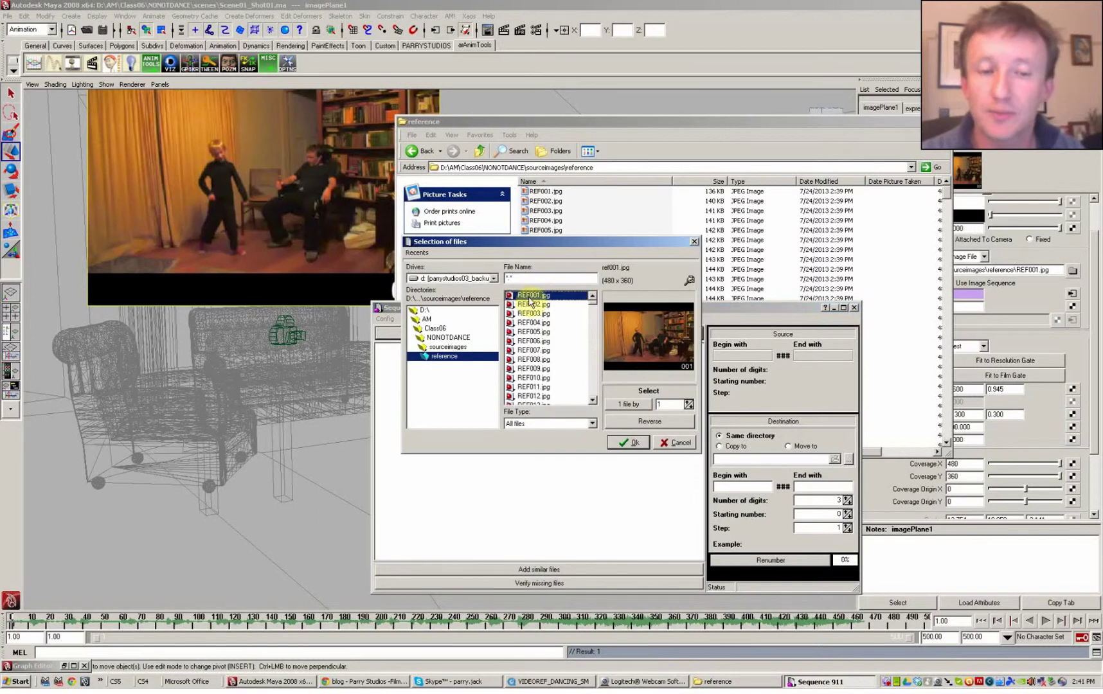
pyautogui.click(630, 442)
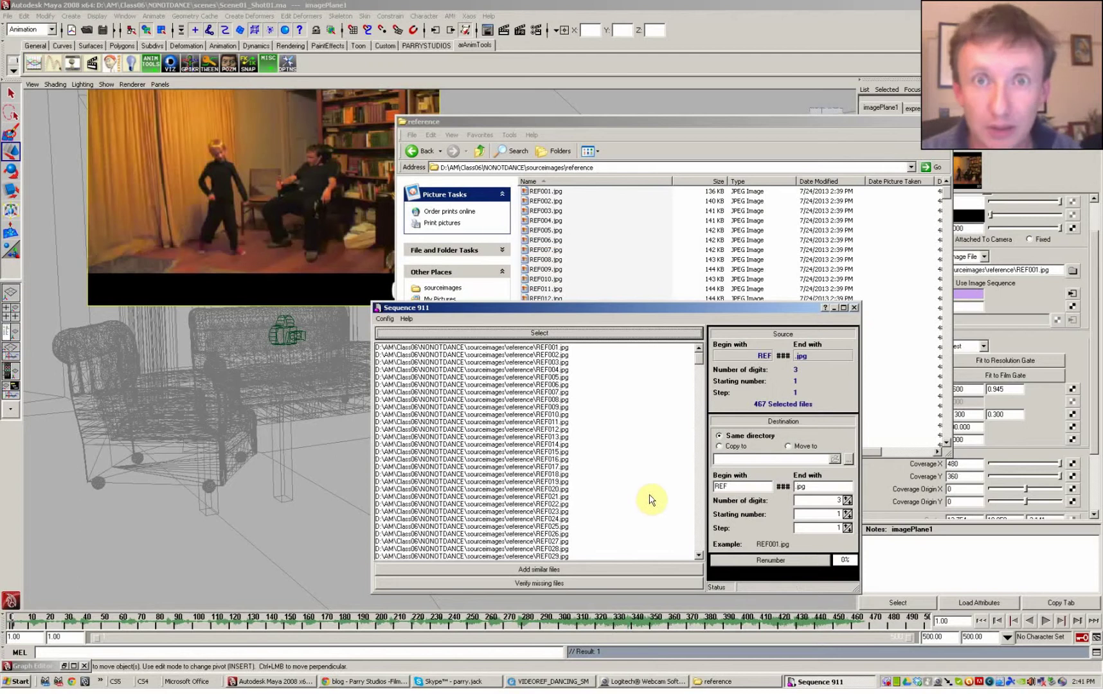
# Rename the sequence in the same directory so its file names begin with "REF.", and close the renaming tool.
pyautogui.click(738, 487)
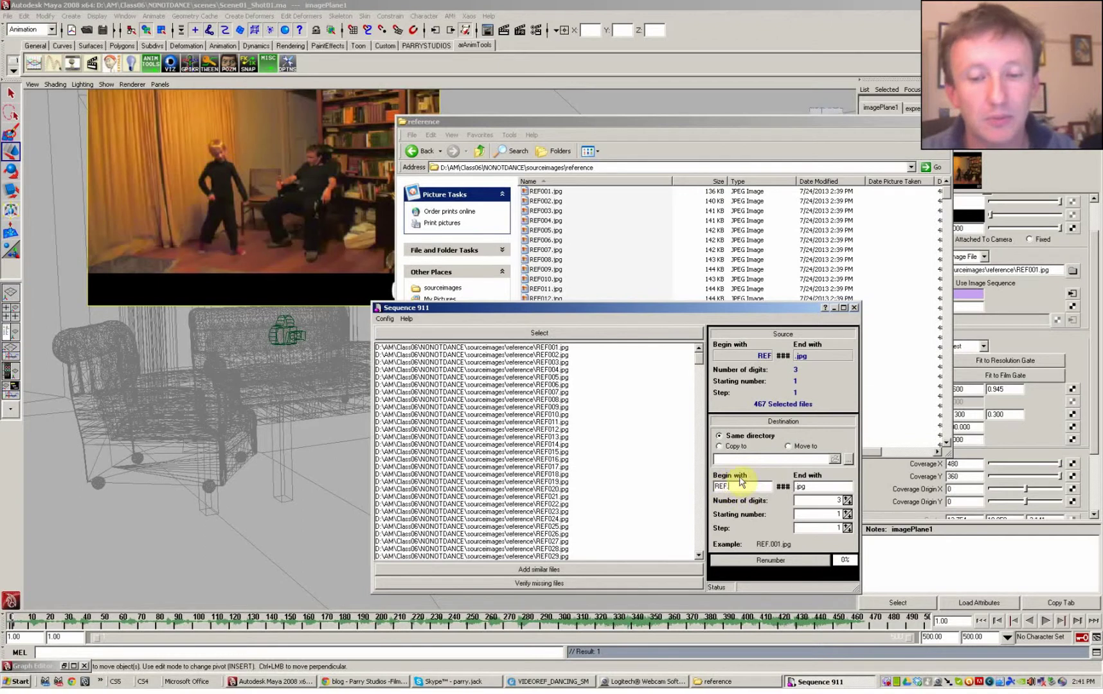
pyautogui.click(783, 560)
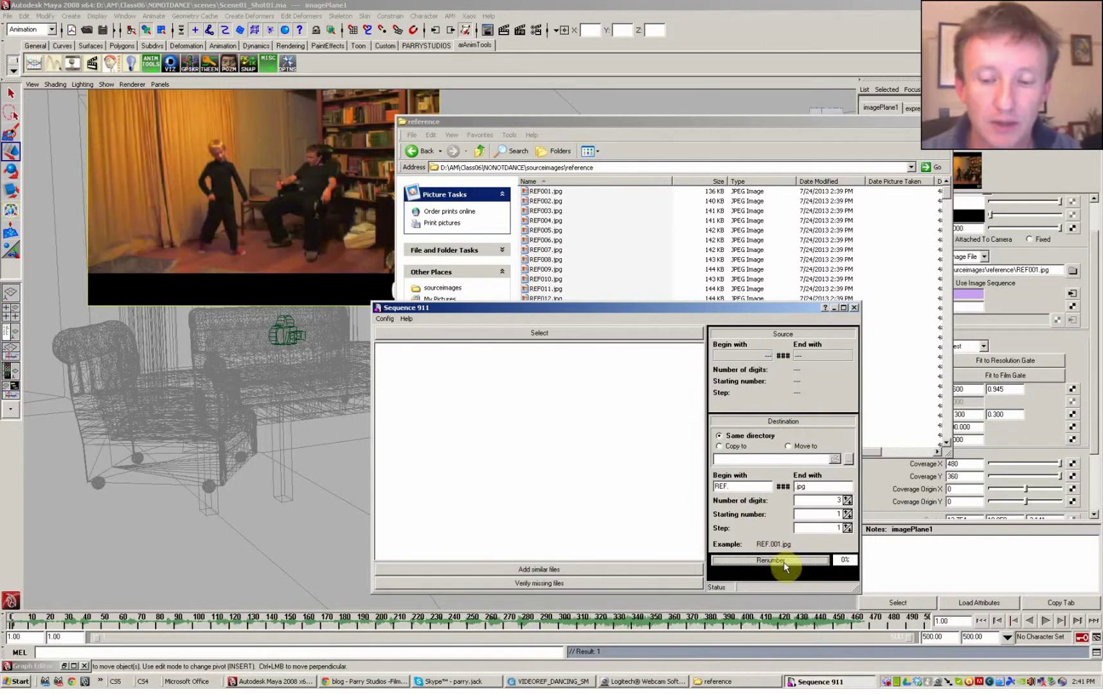
pyautogui.click(854, 308)
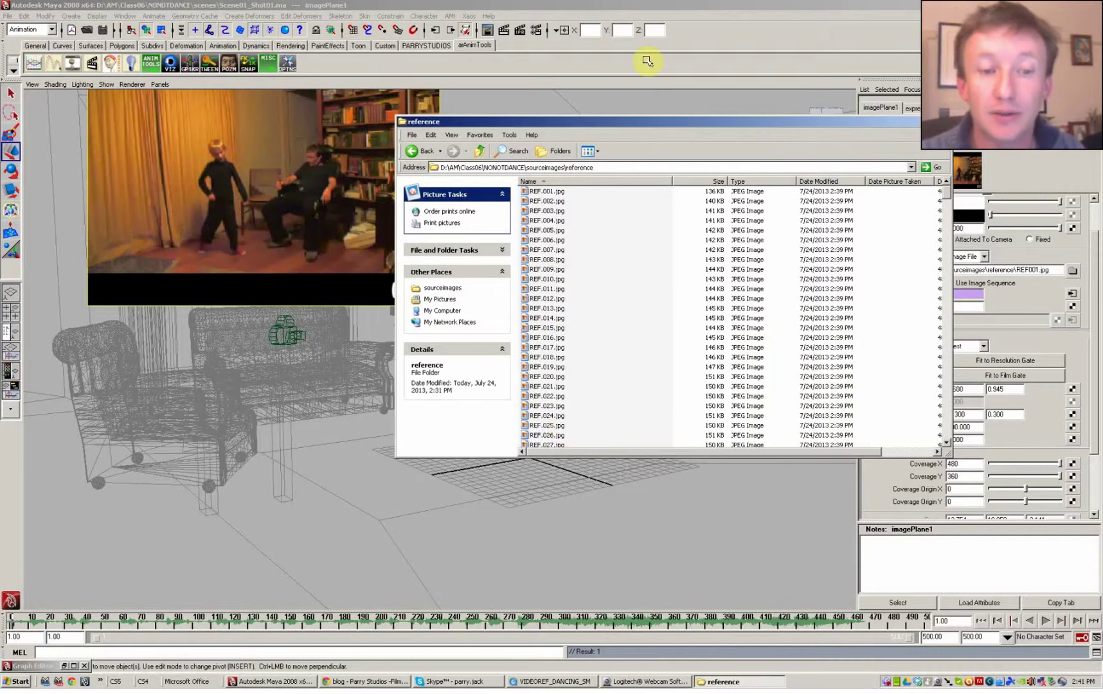
# Back in Maya, point the image plane to REF.001.jpg and scrub the timeline to frame 38 to test the sequence.
pyautogui.click(696, 26)
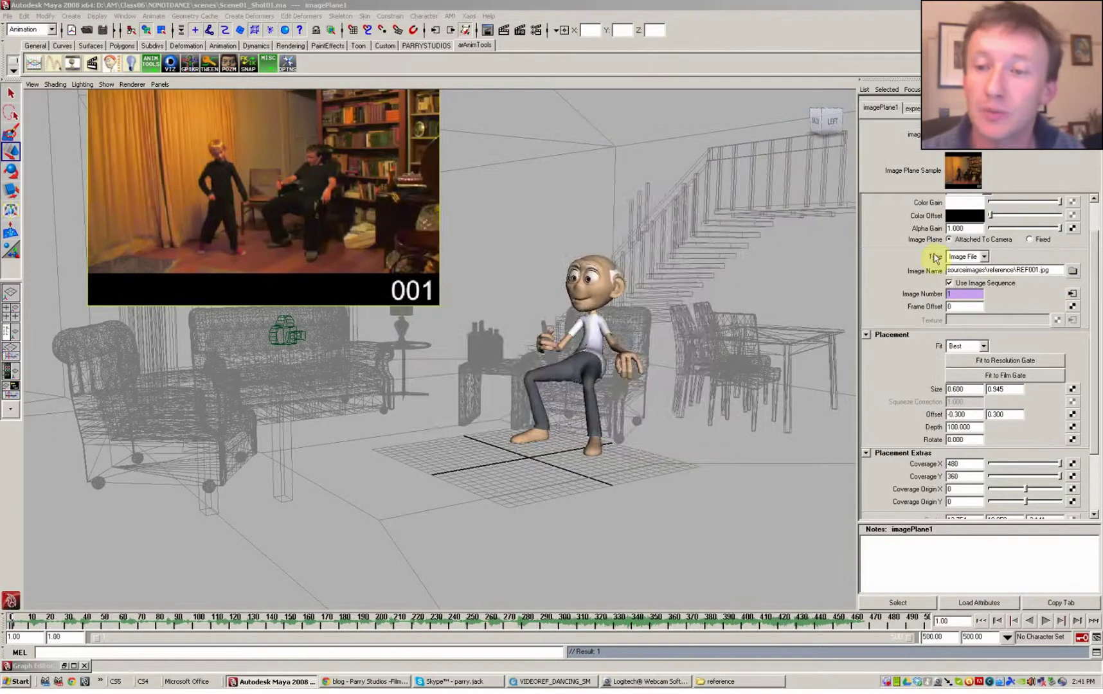
pyautogui.click(1073, 270)
pyautogui.click(492, 270)
pyautogui.click(686, 442)
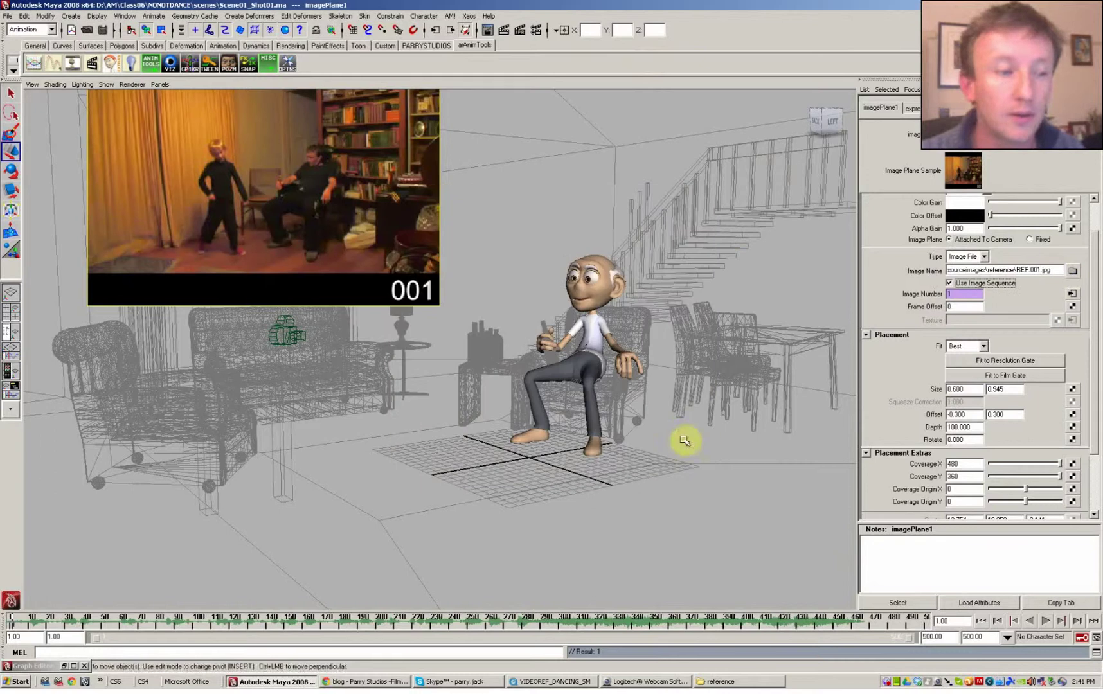
pyautogui.click(51, 621)
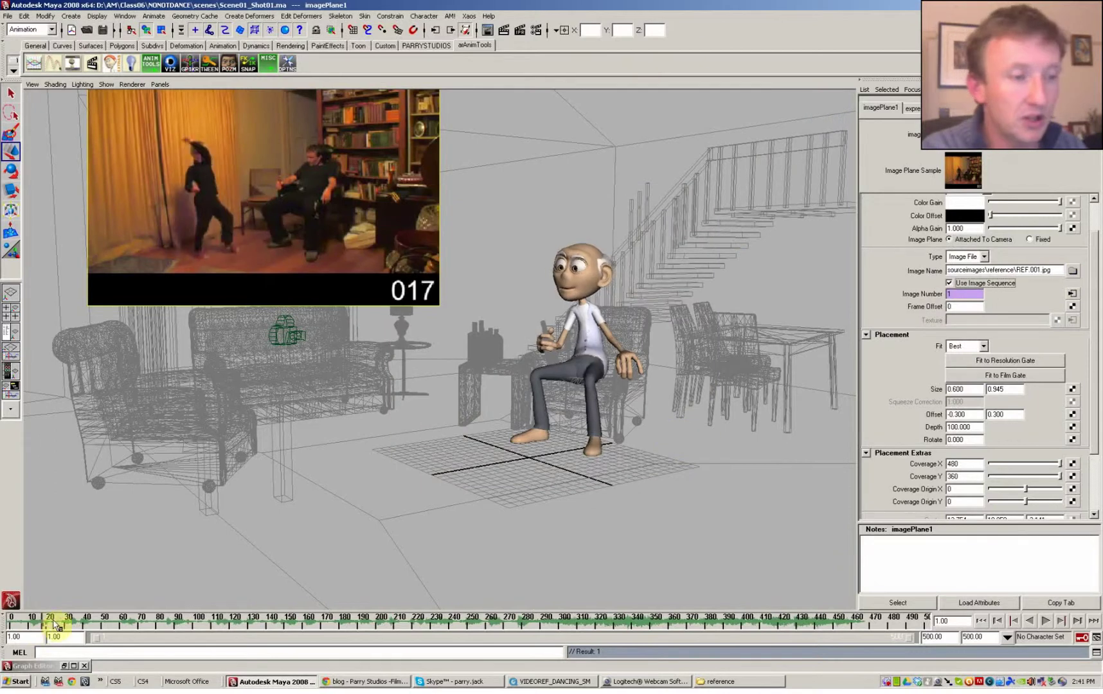
pyautogui.moveTo(56, 625); pyautogui.dragTo(81, 625)
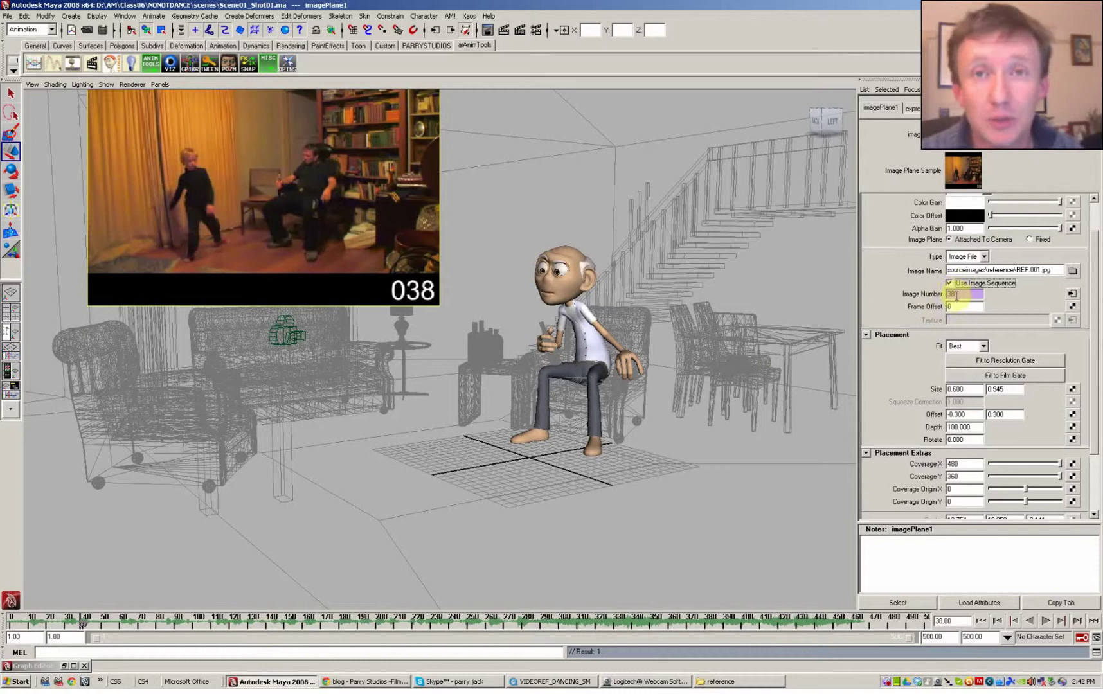
# Inspect the frameExtension expression driving the image plane's Image Number, close it, and delete the expression.
pyautogui.rightClick(937, 298)
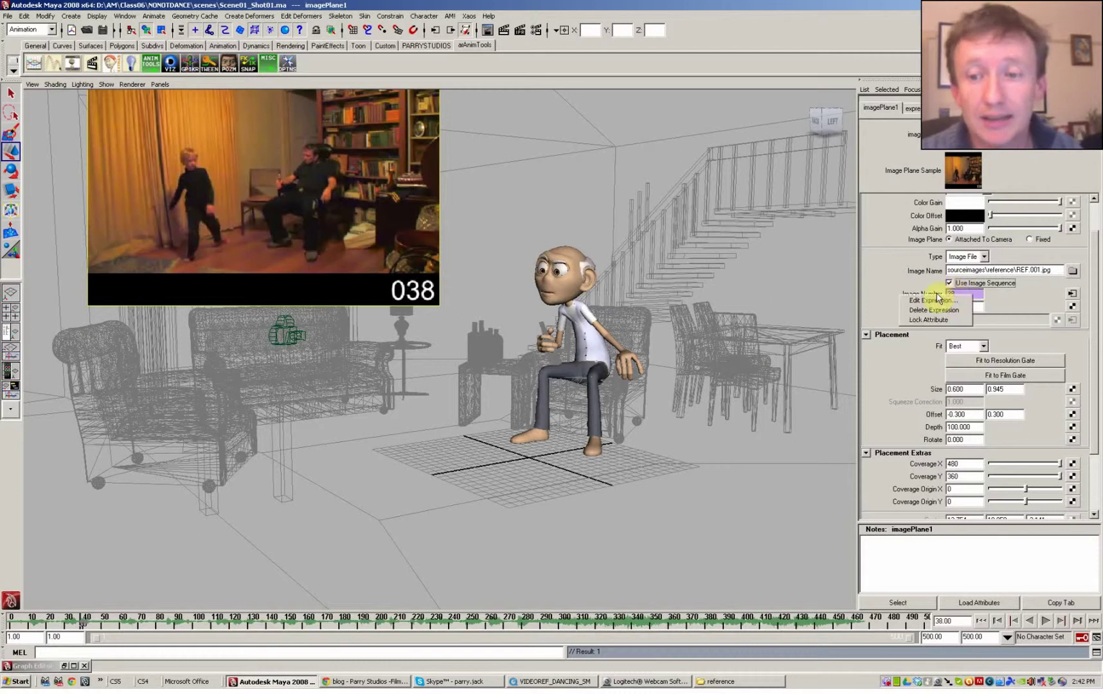
pyautogui.click(939, 302)
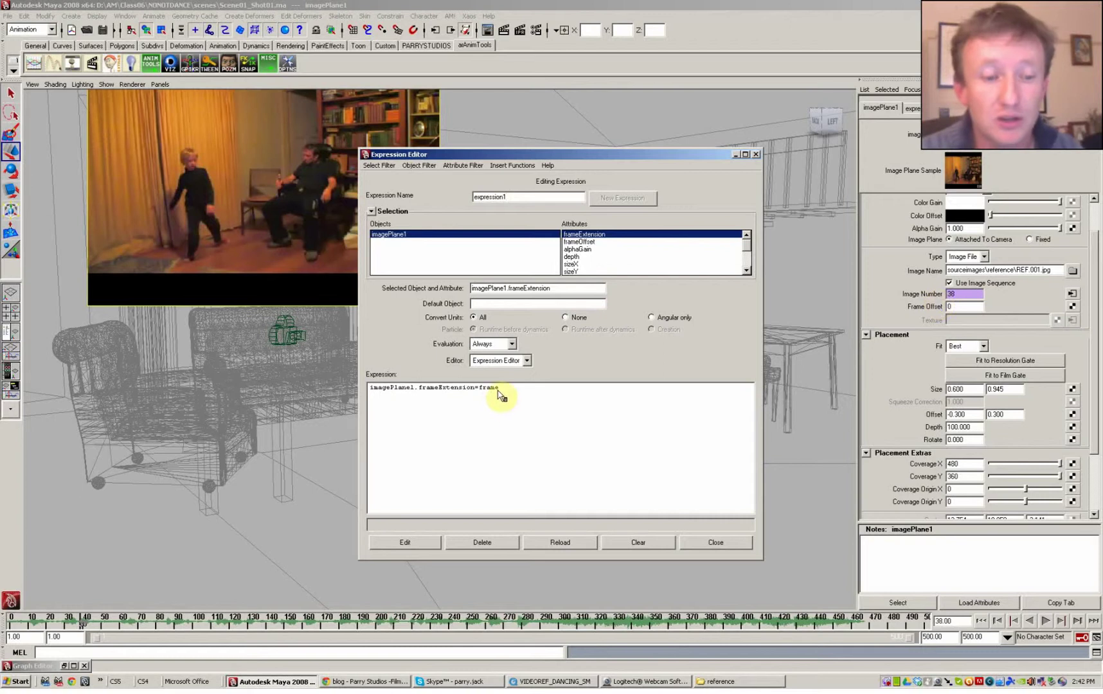
pyautogui.moveTo(480, 388); pyautogui.dragTo(422, 390)
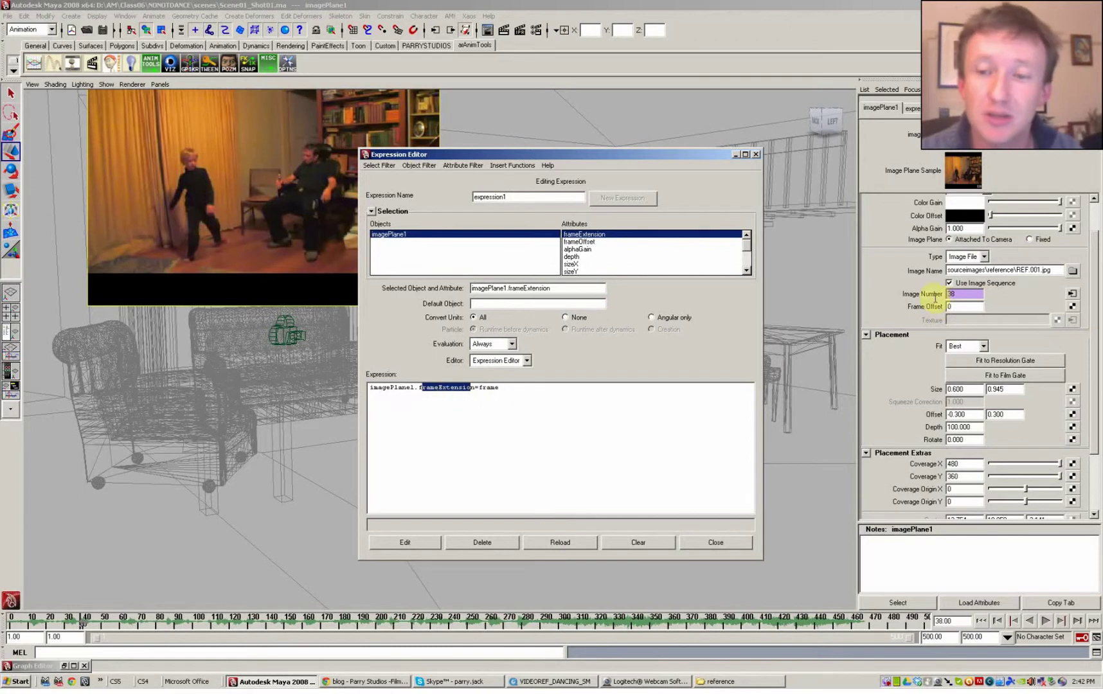
pyautogui.click(718, 544)
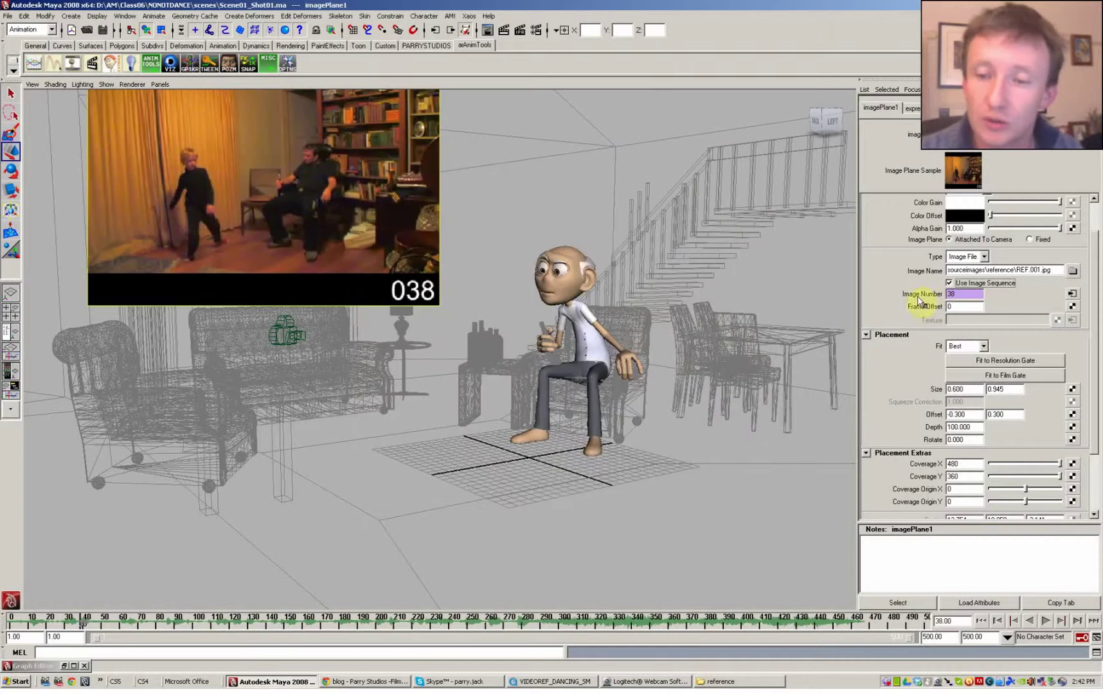
pyautogui.rightClick(925, 294)
pyautogui.click(926, 309)
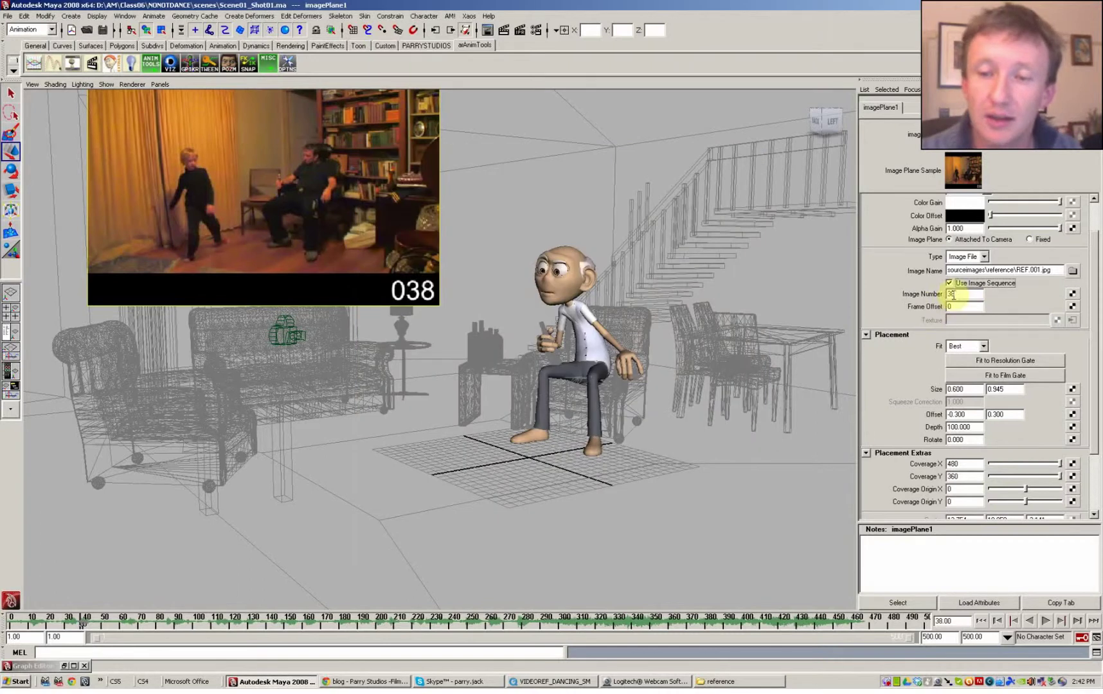
# Go to frame 1, set the image plane's Image Number to 1, and key it.
pyautogui.click(981, 621)
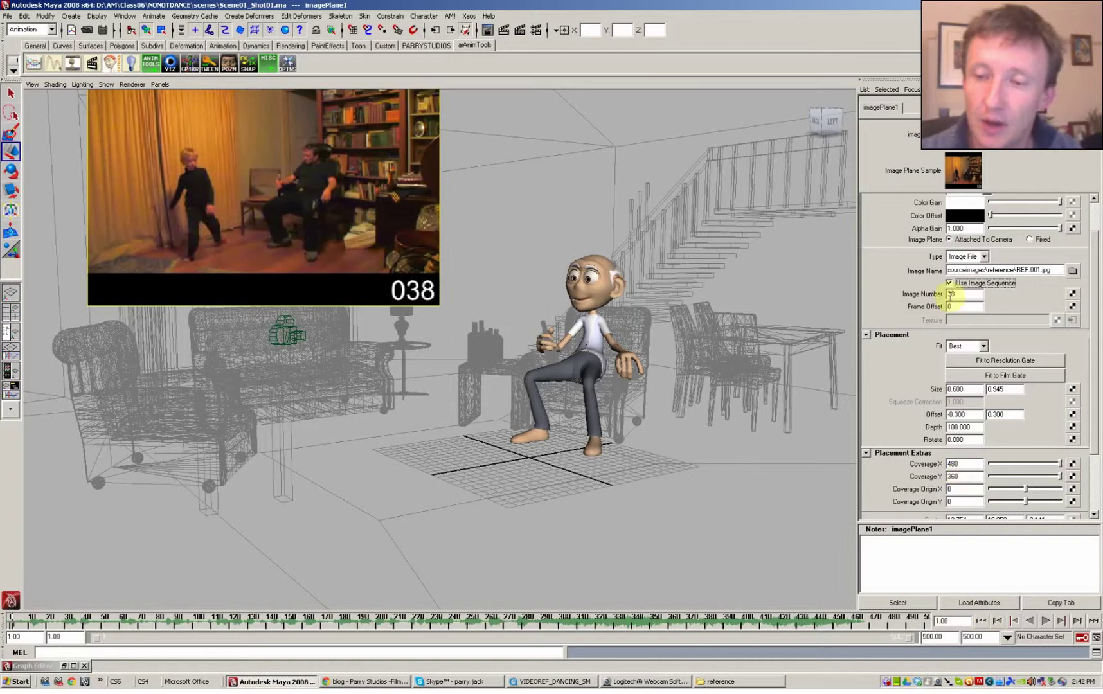
pyautogui.moveTo(956, 294); pyautogui.dragTo(943, 293)
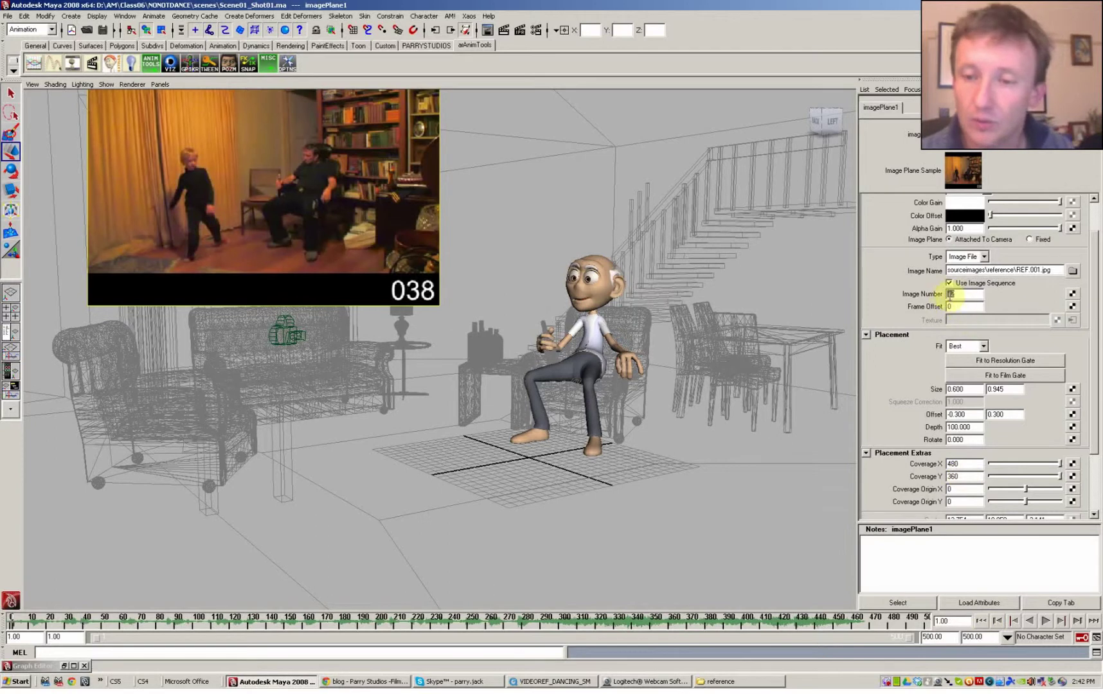
pyautogui.write('1')
pyautogui.press('Tab')
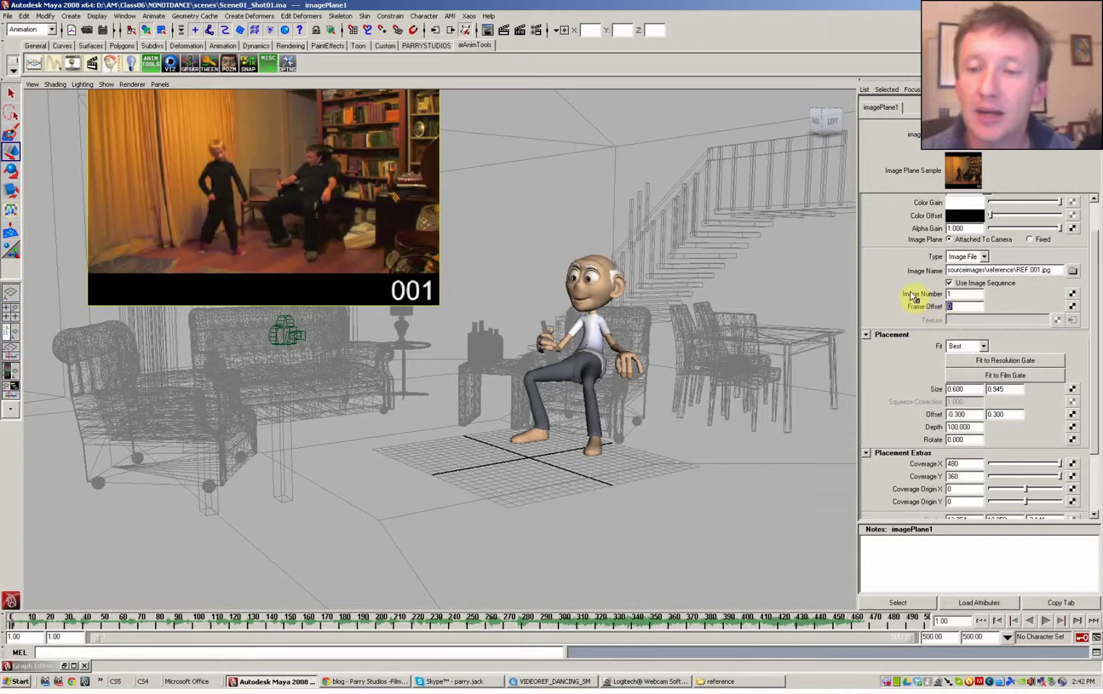
pyautogui.click(953, 293)
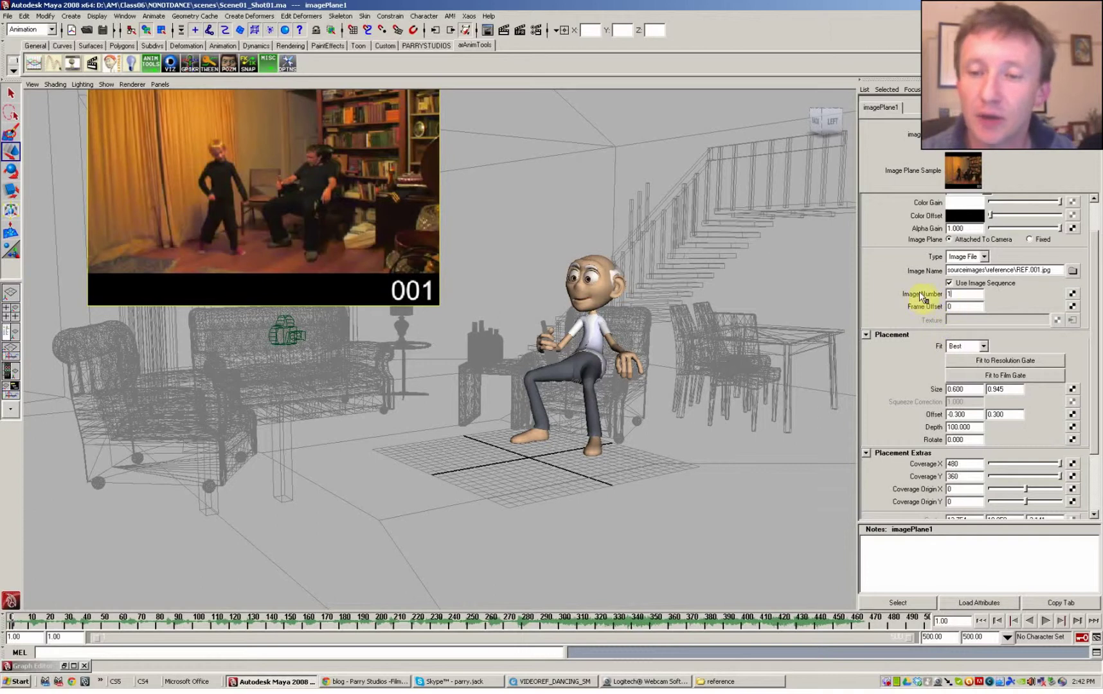
pyautogui.rightClick(925, 297)
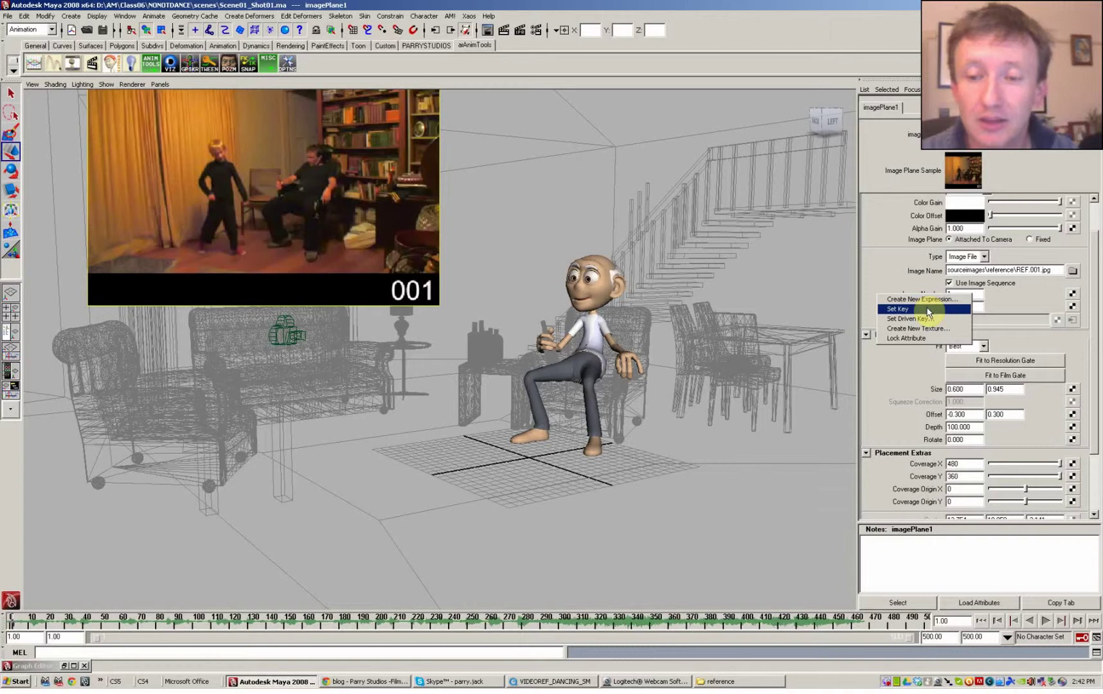
pyautogui.click(927, 309)
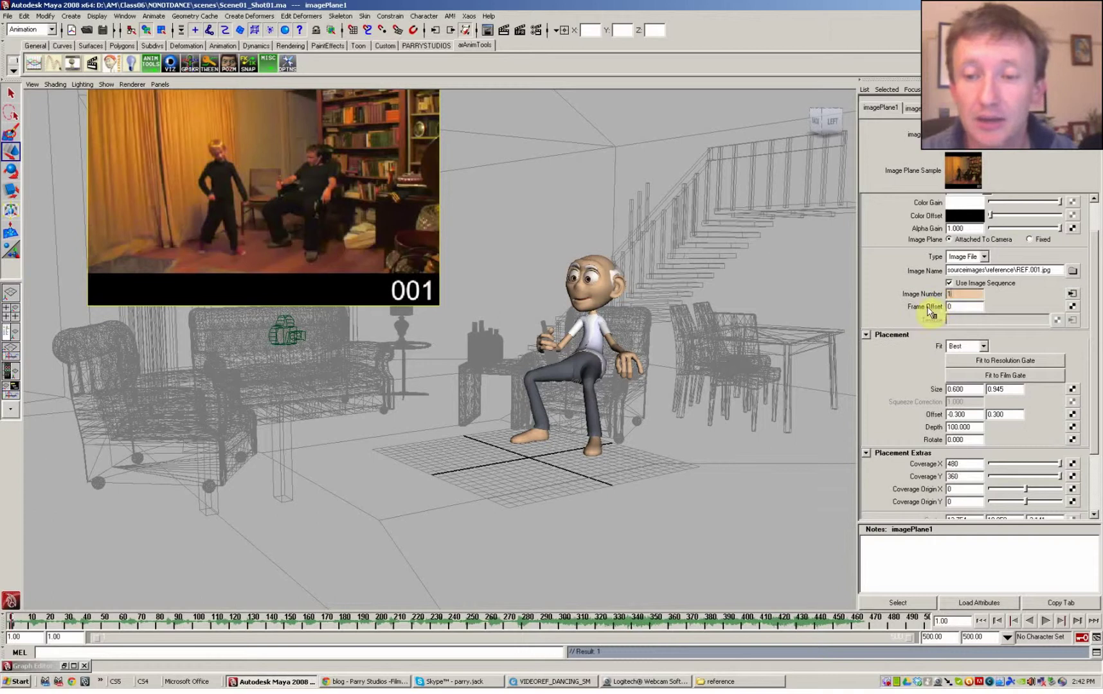
# At frame 466, set the Image Number to 466 and key it, and scrub back to frame 205 to check playback.
pyautogui.click(868, 629)
pyautogui.click(1026, 622)
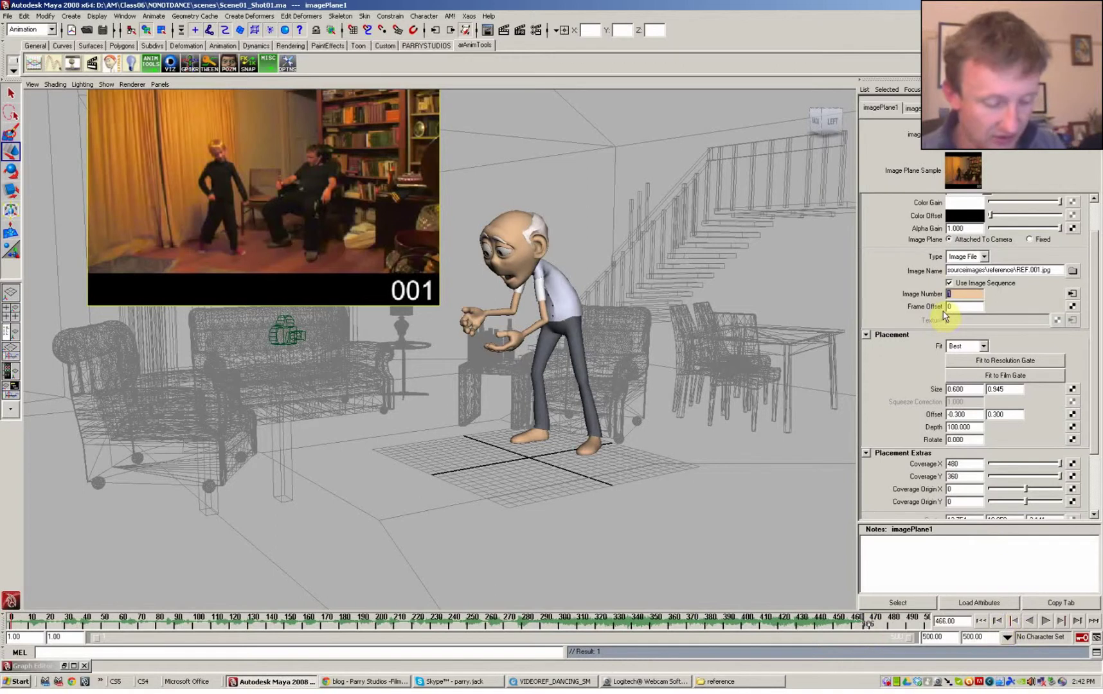
pyautogui.press('Return')
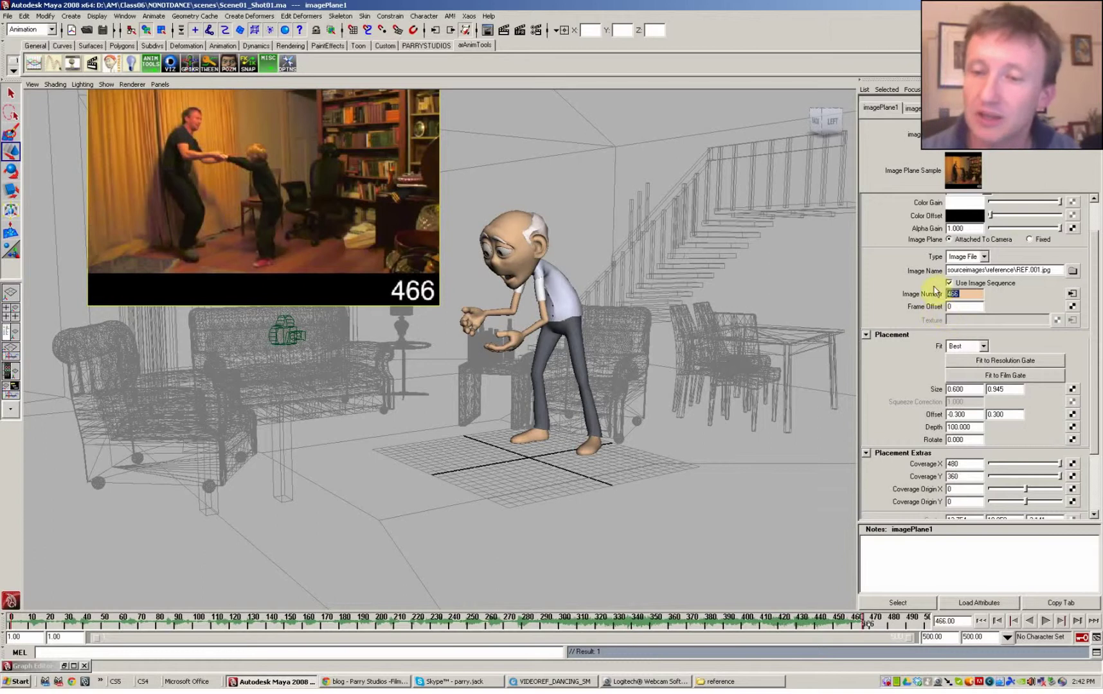
pyautogui.rightClick(934, 296)
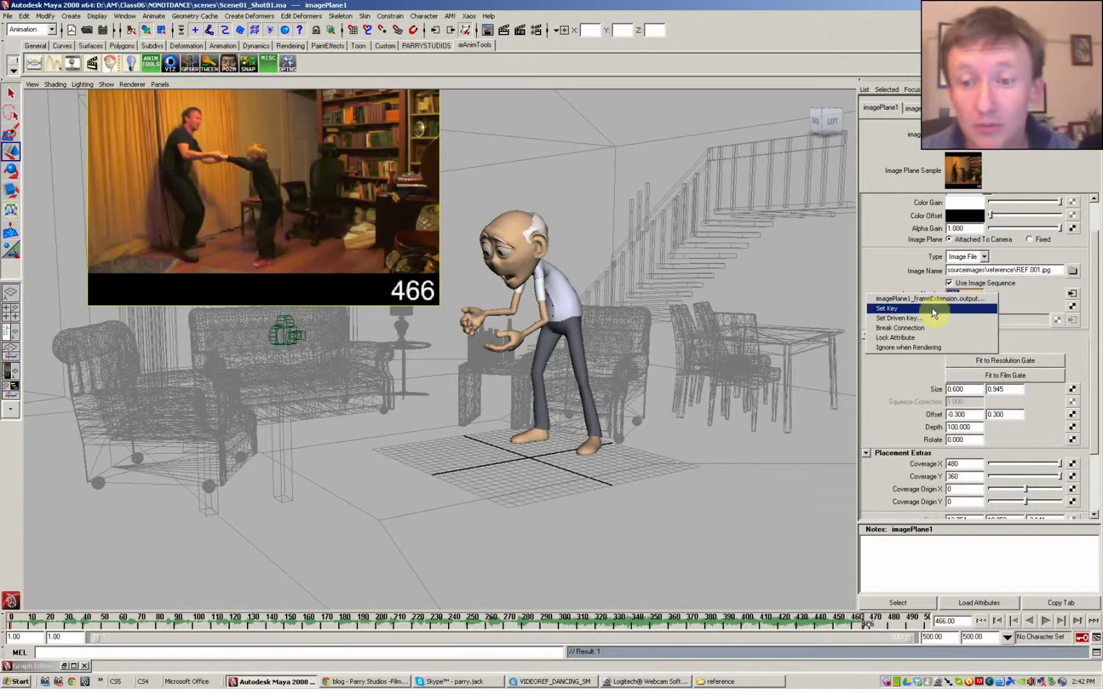
pyautogui.click(934, 310)
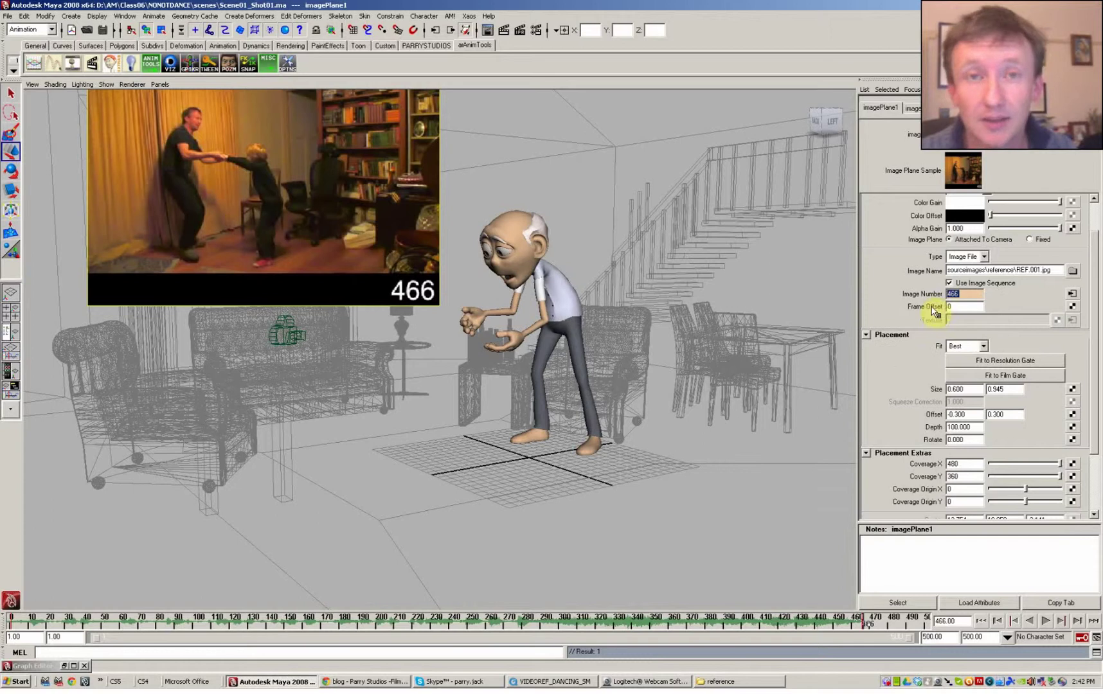
pyautogui.moveTo(862, 620); pyautogui.dragTo(390, 620)
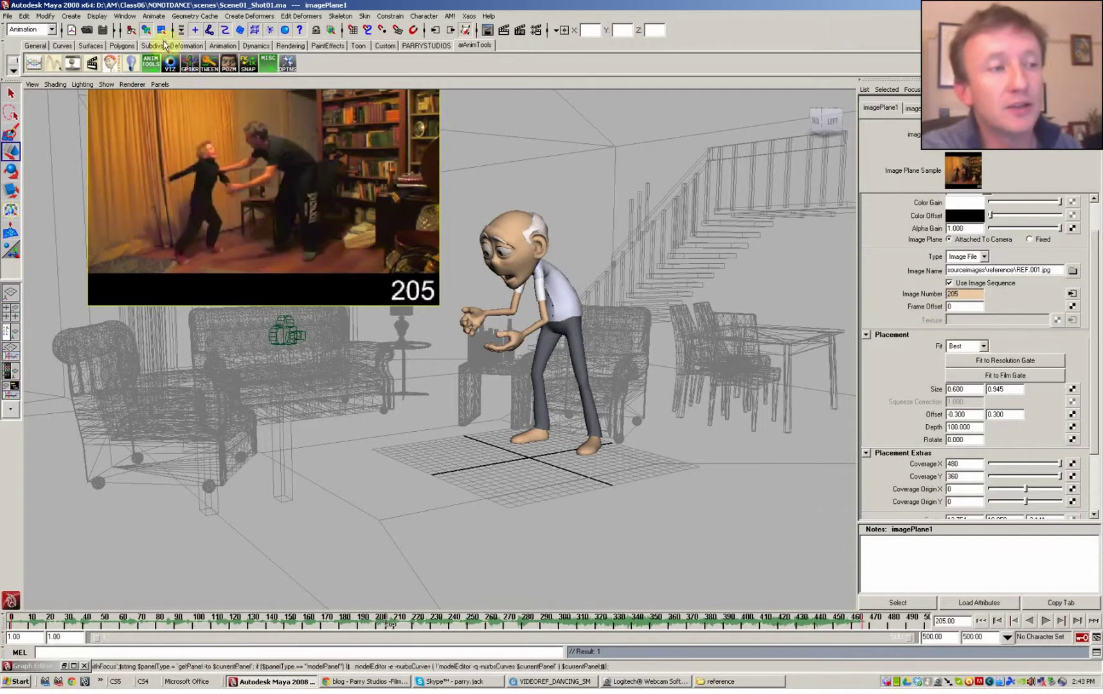
# Open the Graph Editor, restore the camera view, and load imagePlane1's attributes to display its Frame Extension curve.
pyautogui.click(125, 16)
pyautogui.moveTo(187, 52)
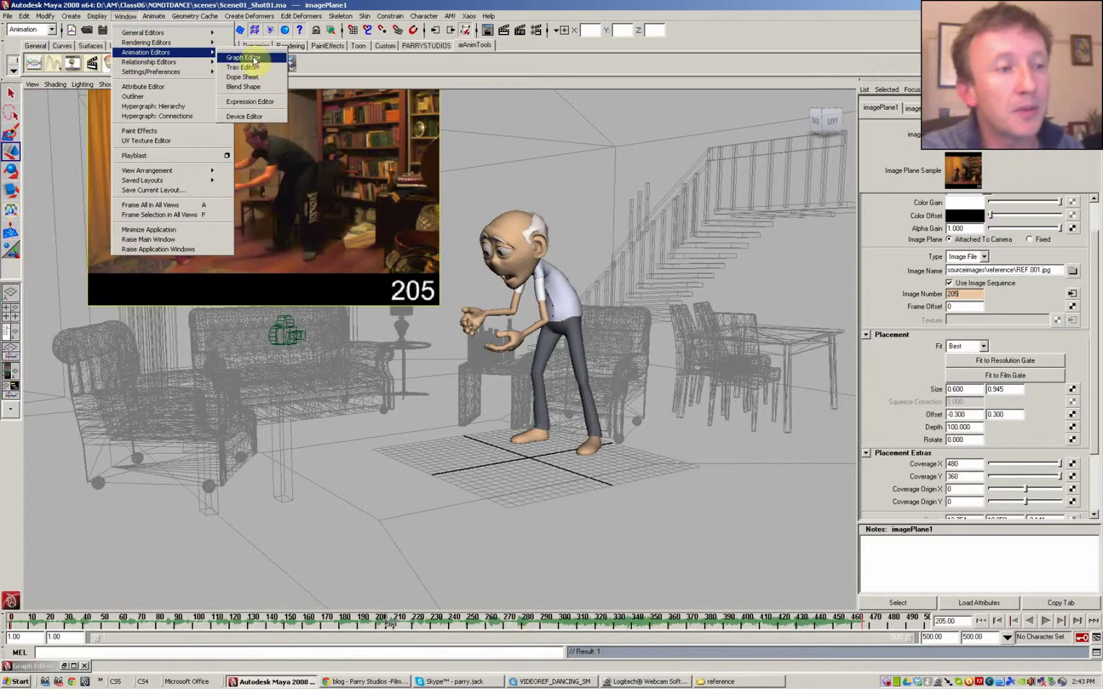
pyautogui.click(242, 58)
pyautogui.click(611, 592)
pyautogui.press('[')
pyautogui.press('[')
pyautogui.press('[')
pyautogui.press('[')
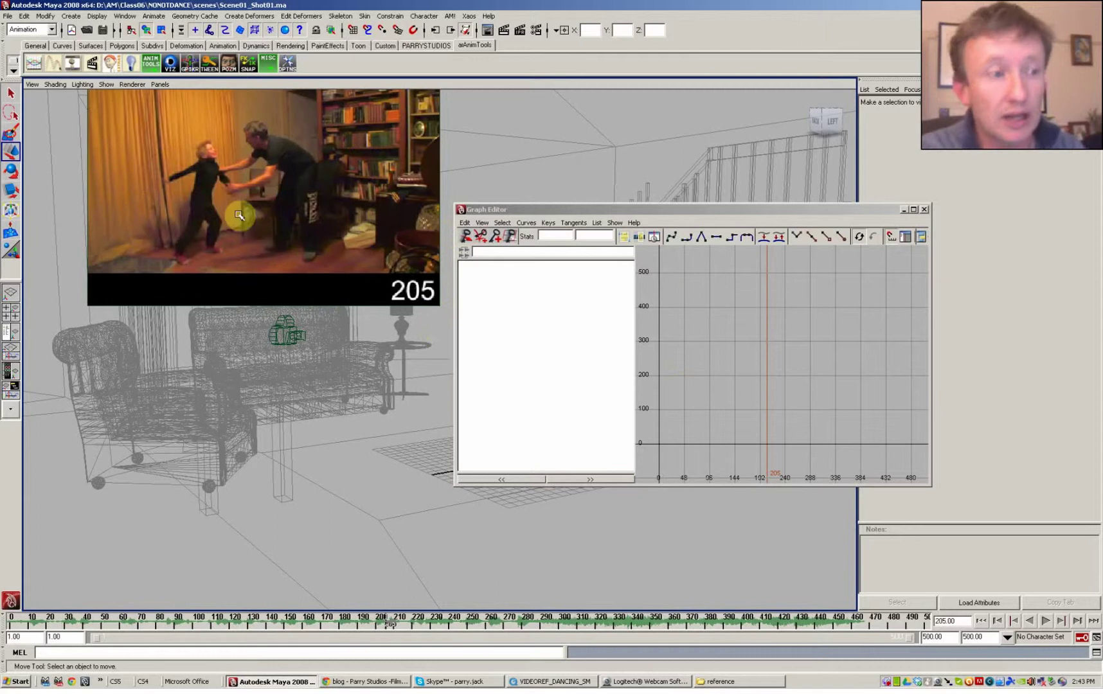
pyautogui.click(32, 84)
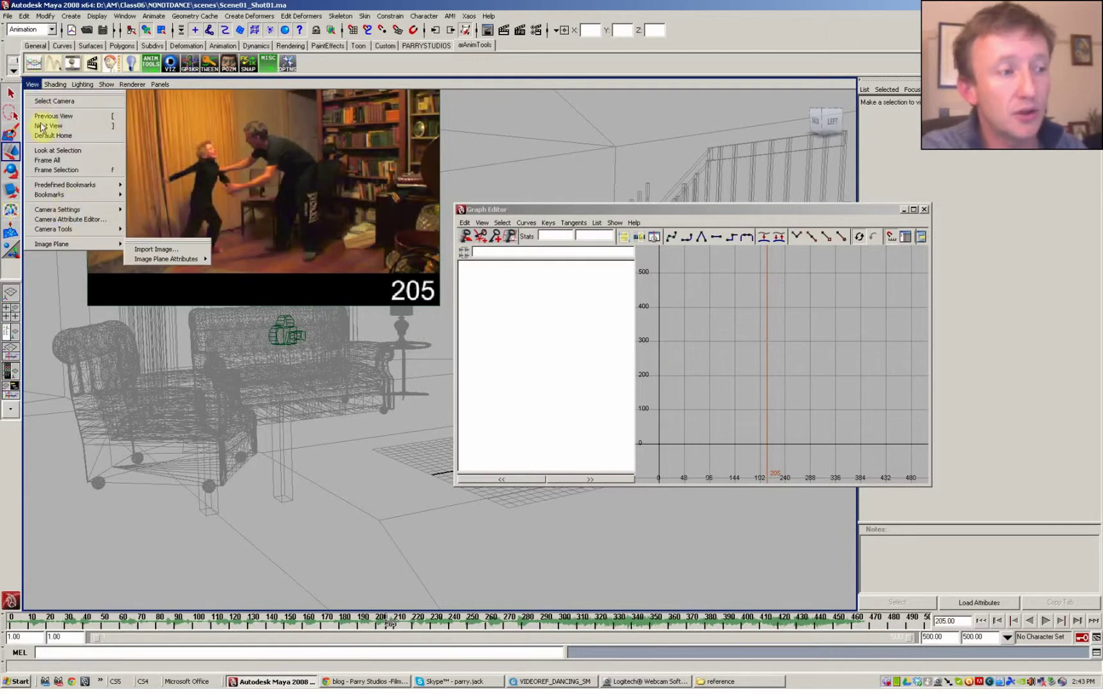
pyautogui.moveTo(117, 248)
pyautogui.moveTo(158, 260)
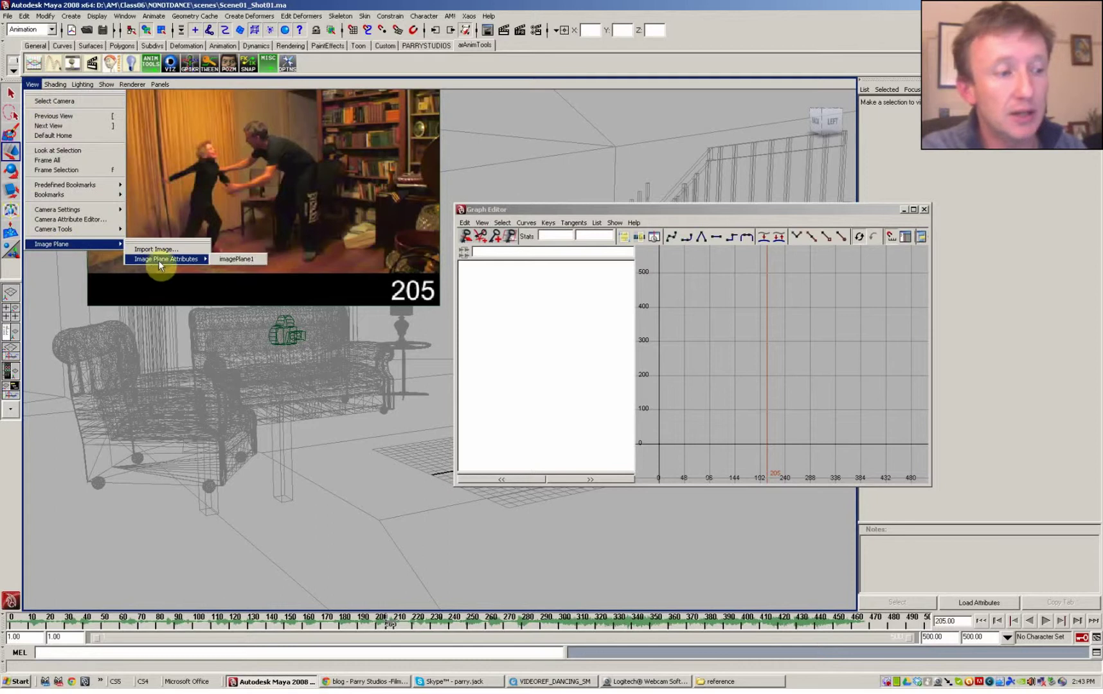
pyautogui.click(227, 260)
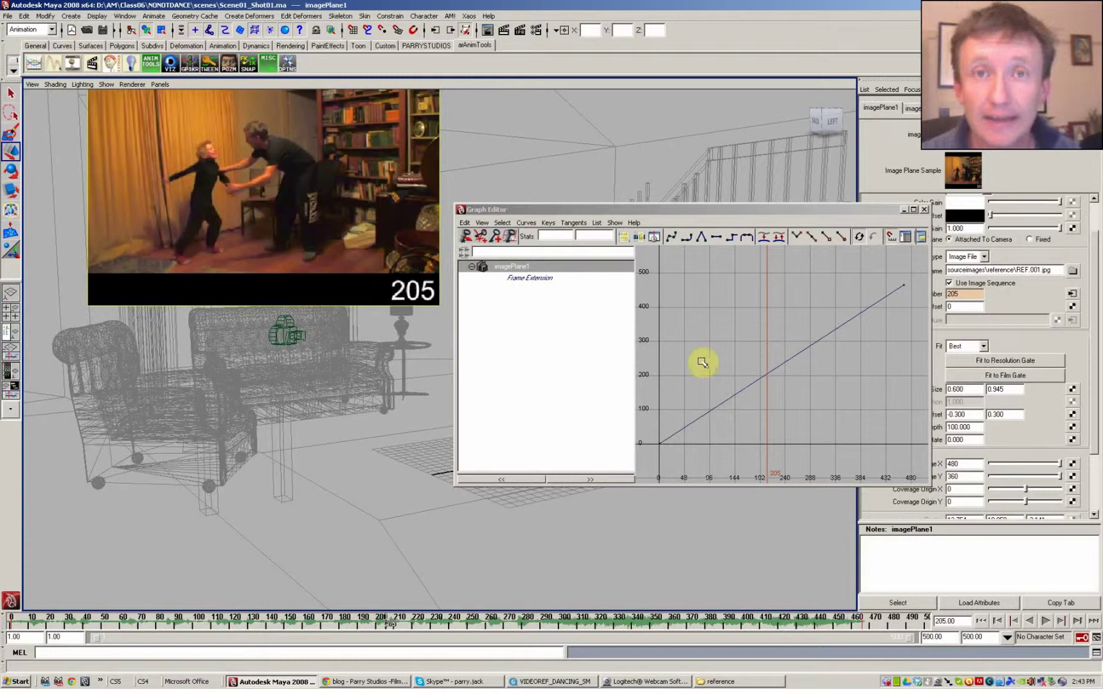
pyautogui.click(834, 391)
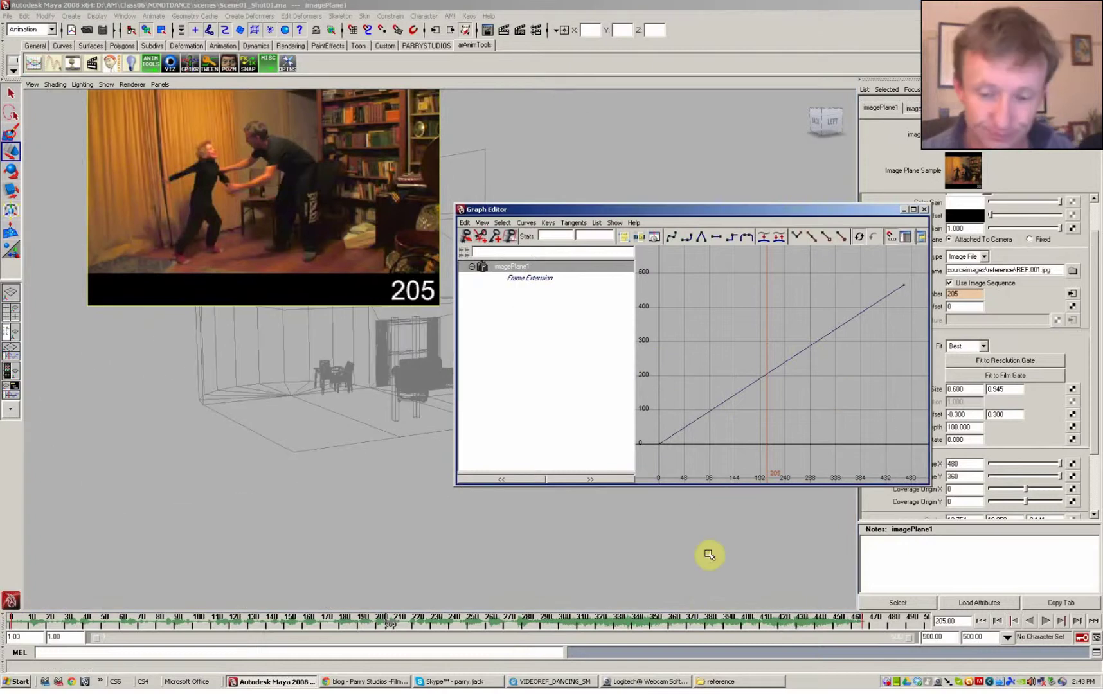
pyautogui.keyDown('alt'); pyautogui.moveTo(711, 552); pyautogui.dragTo(711, 553, button='right'); pyautogui.keyUp('alt')
pyautogui.press('[')
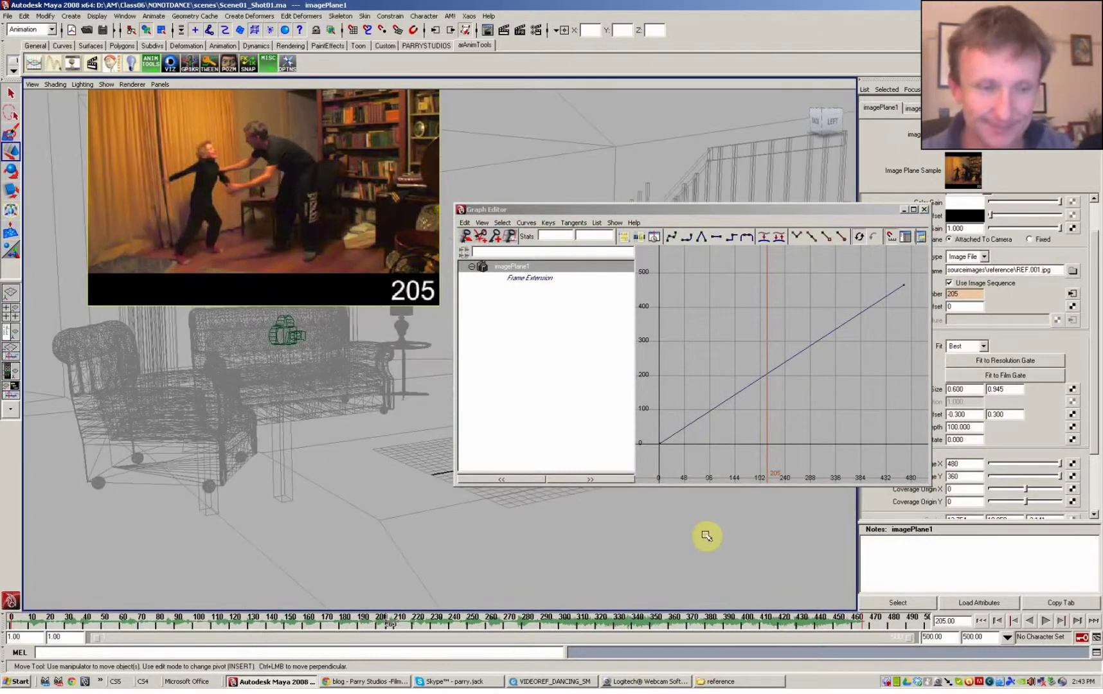
# Select the keys of the Frame Extension curve to examine its end points, reframe the graph, and clear the selection.
pyautogui.click(894, 334)
pyautogui.keyDown('alt'); pyautogui.moveTo(888, 351); pyautogui.dragTo(818, 332, button='right'); pyautogui.keyUp('alt')
pyautogui.moveTo(835, 322); pyautogui.dragTo(713, 432)
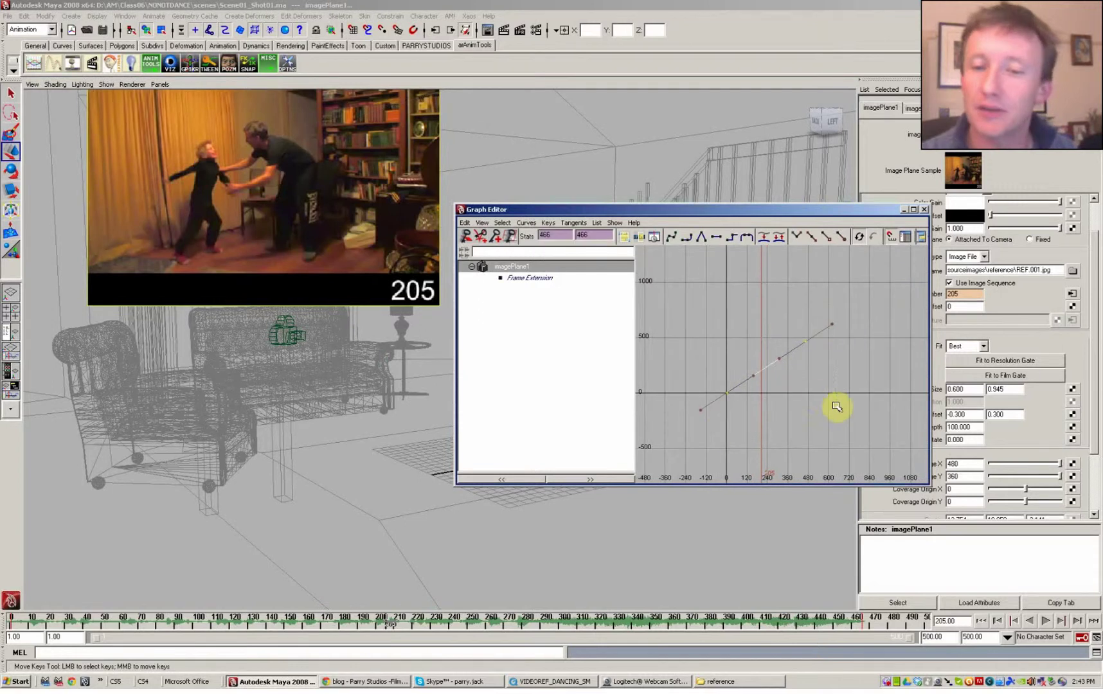
pyautogui.hotkey('shift', 'a')
pyautogui.click(665, 551)
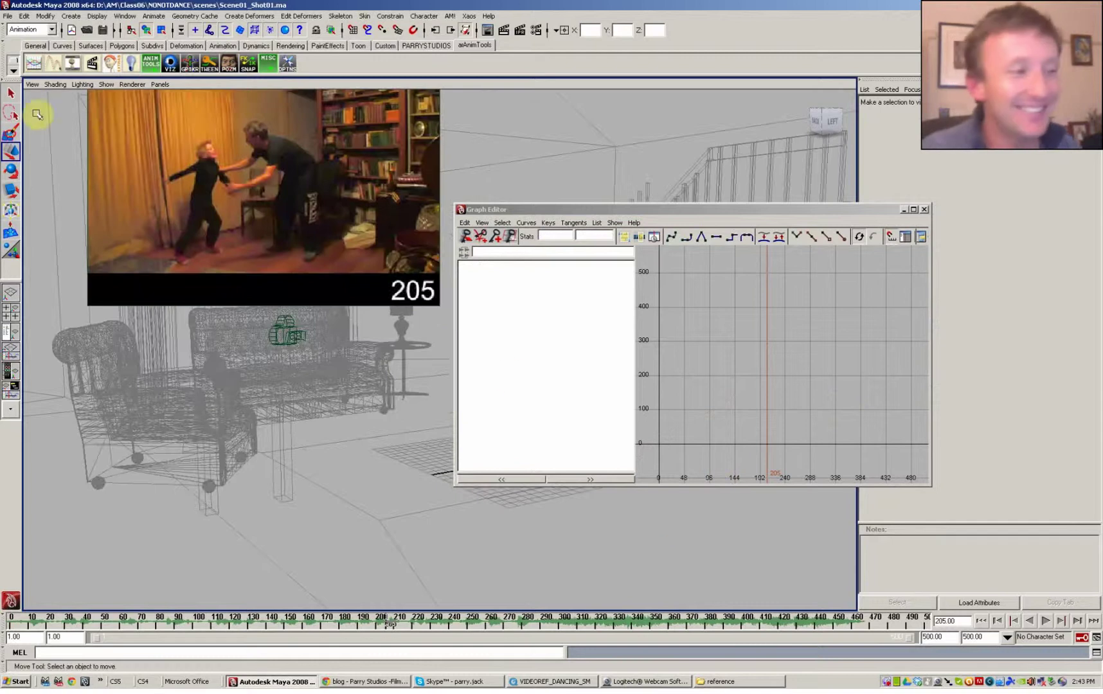
# Reload imagePlane1's attributes from the camera view and select the curve's last and first keys to check their frames and values.
pyautogui.click(32, 84)
pyautogui.moveTo(74, 245)
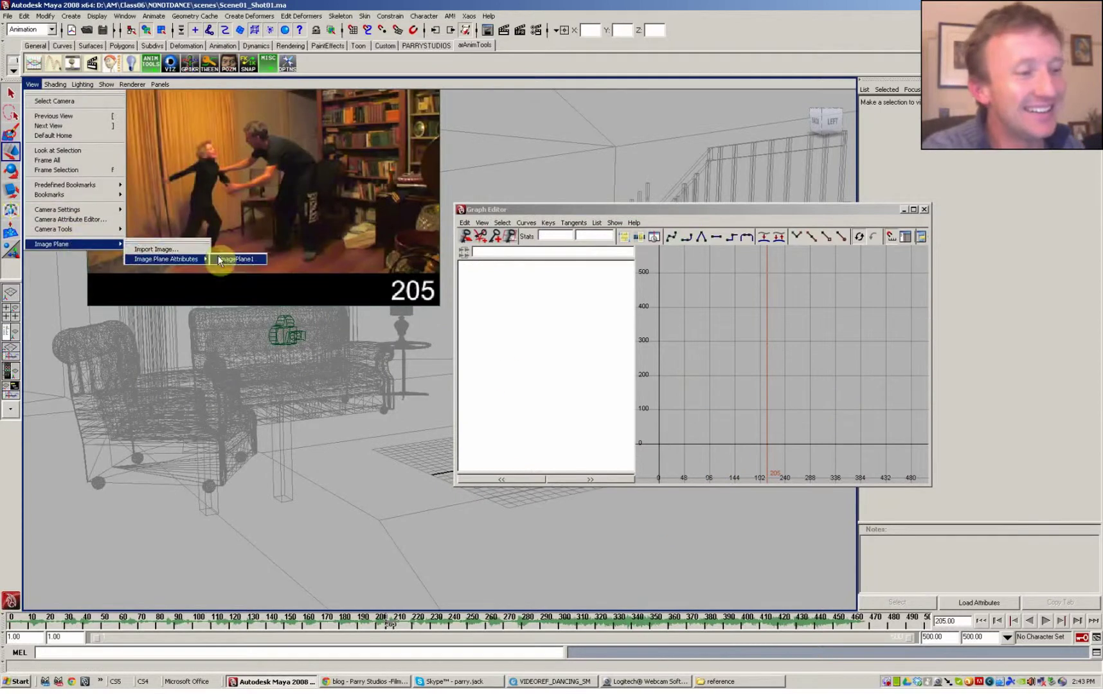
pyautogui.click(221, 260)
pyautogui.keyDown('alt'); pyautogui.moveTo(845, 374); pyautogui.dragTo(752, 389, button='right'); pyautogui.keyUp('alt')
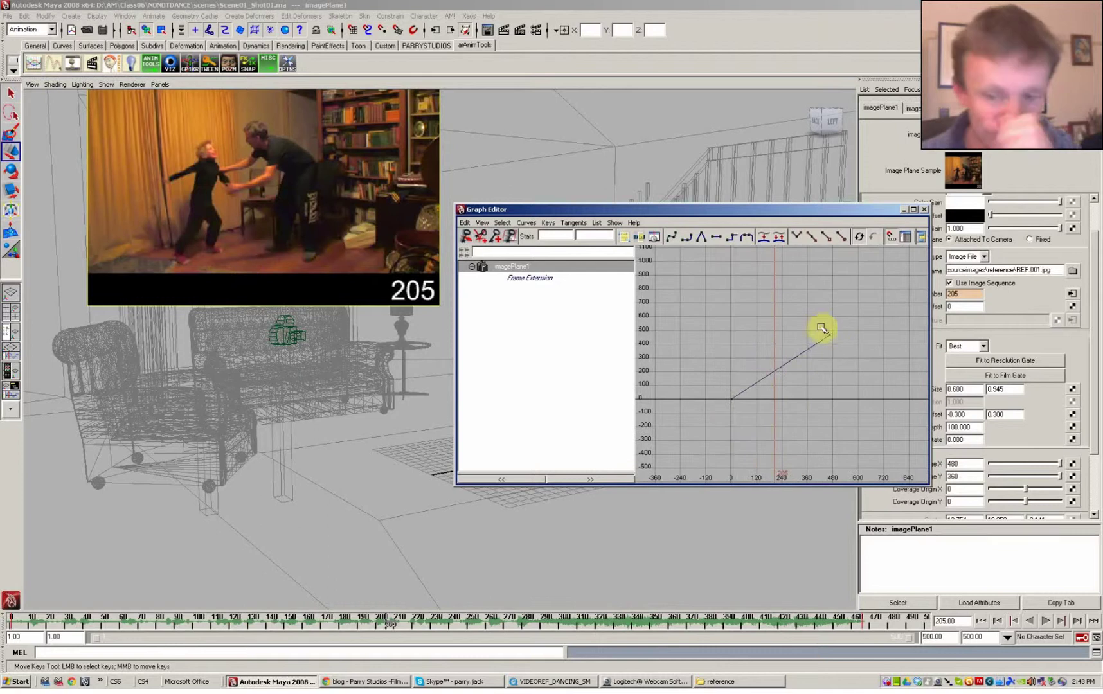
pyautogui.moveTo(819, 327); pyautogui.dragTo(832, 360)
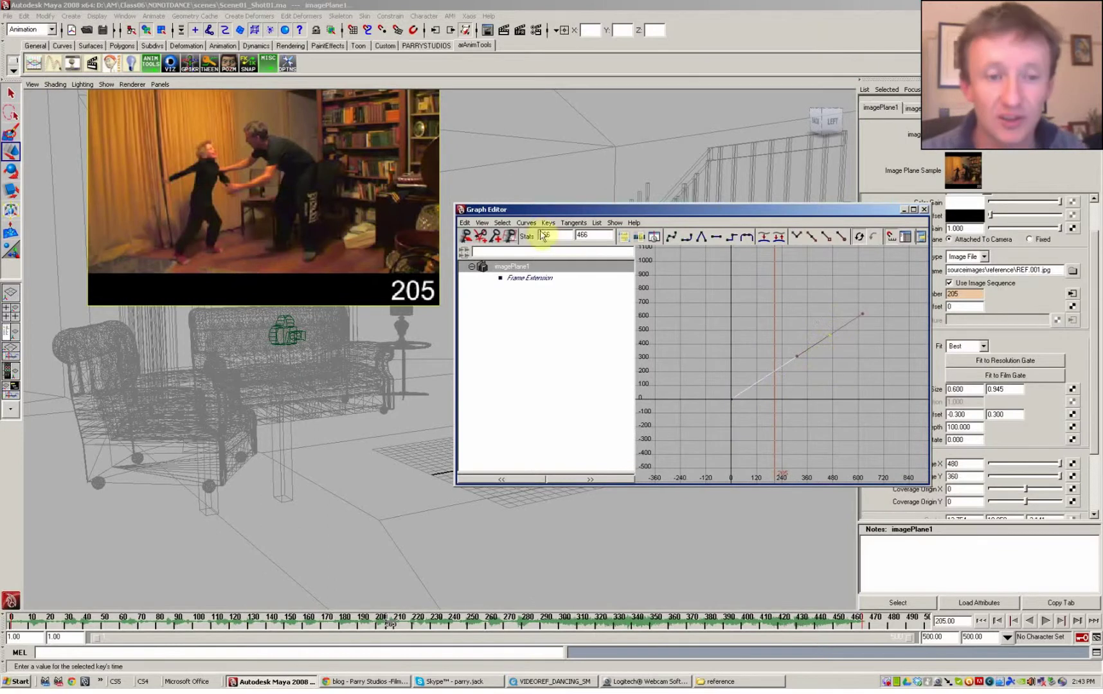
pyautogui.moveTo(749, 386); pyautogui.dragTo(723, 407)
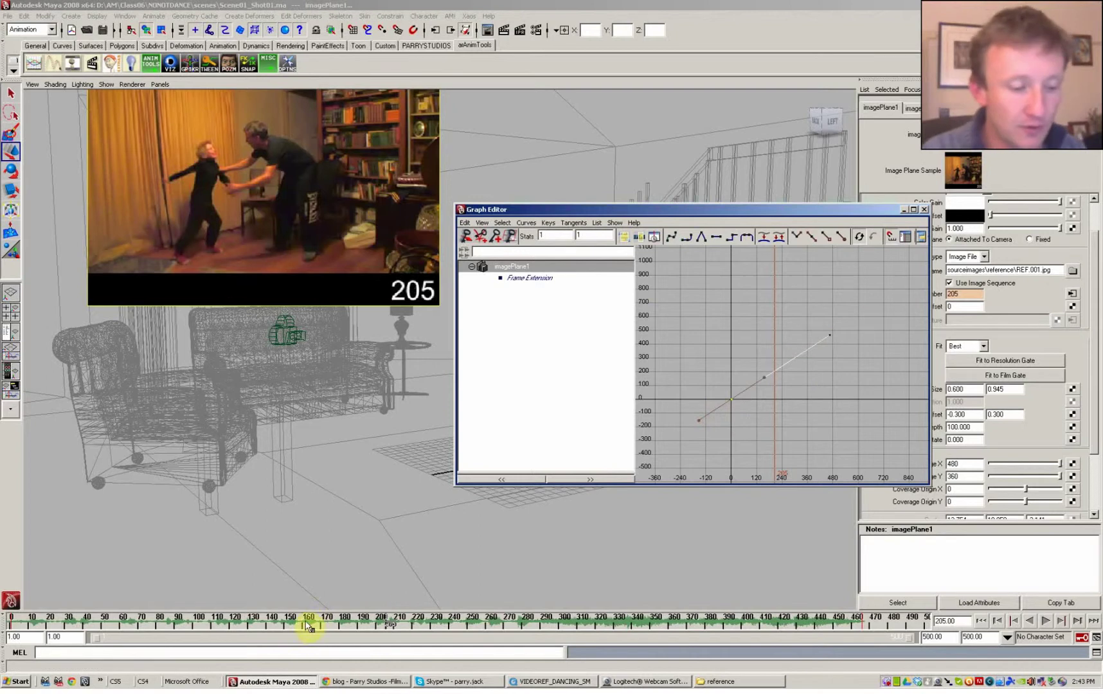
# Go to frame 149 and set a key on the image plane's Image Number.
pyautogui.moveTo(287, 632); pyautogui.dragTo(288, 634)
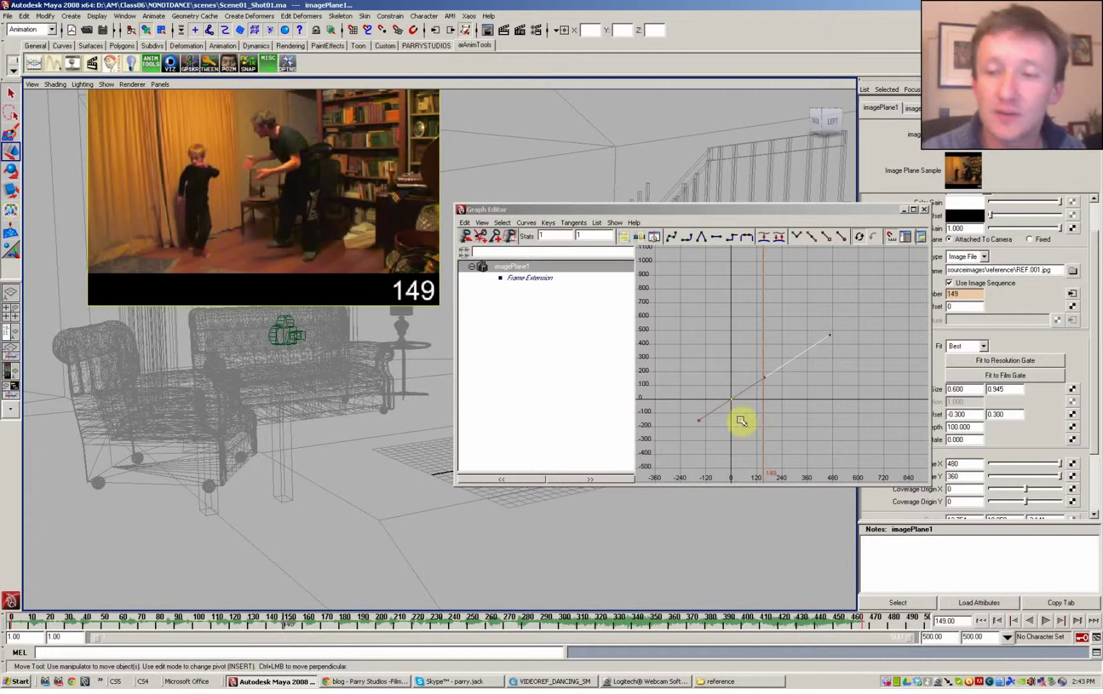
pyautogui.rightClick(940, 299)
pyautogui.click(943, 308)
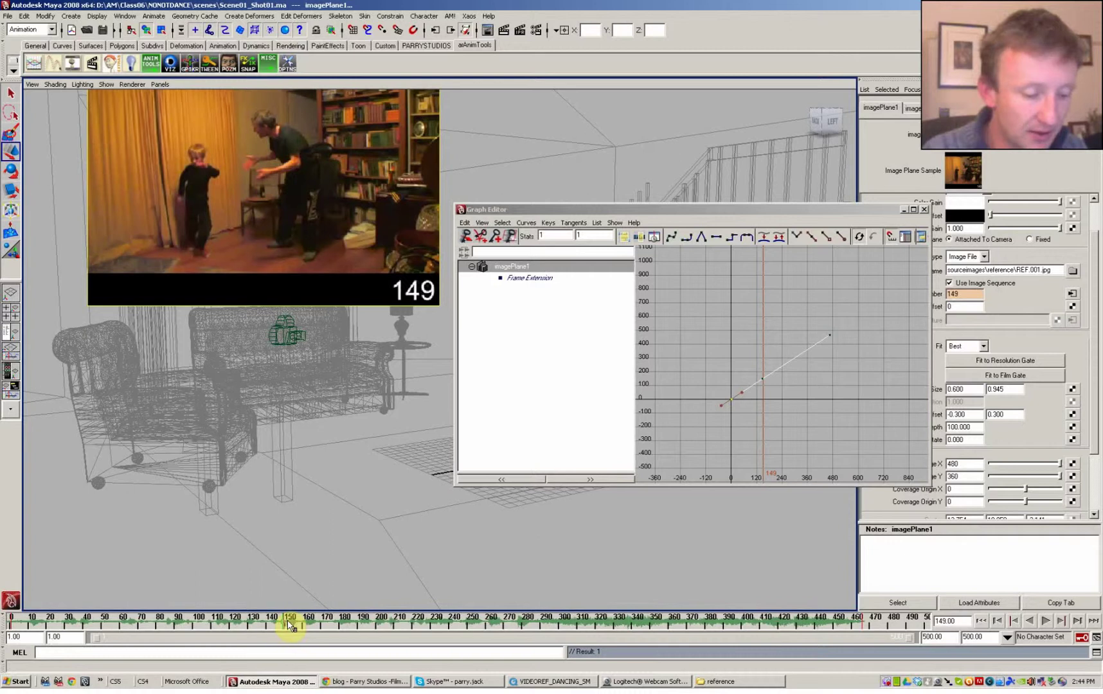
# Move to frame 169 while holding Image Number 154, and key it there.
pyautogui.moveTo(288, 623); pyautogui.dragTo(325, 625)
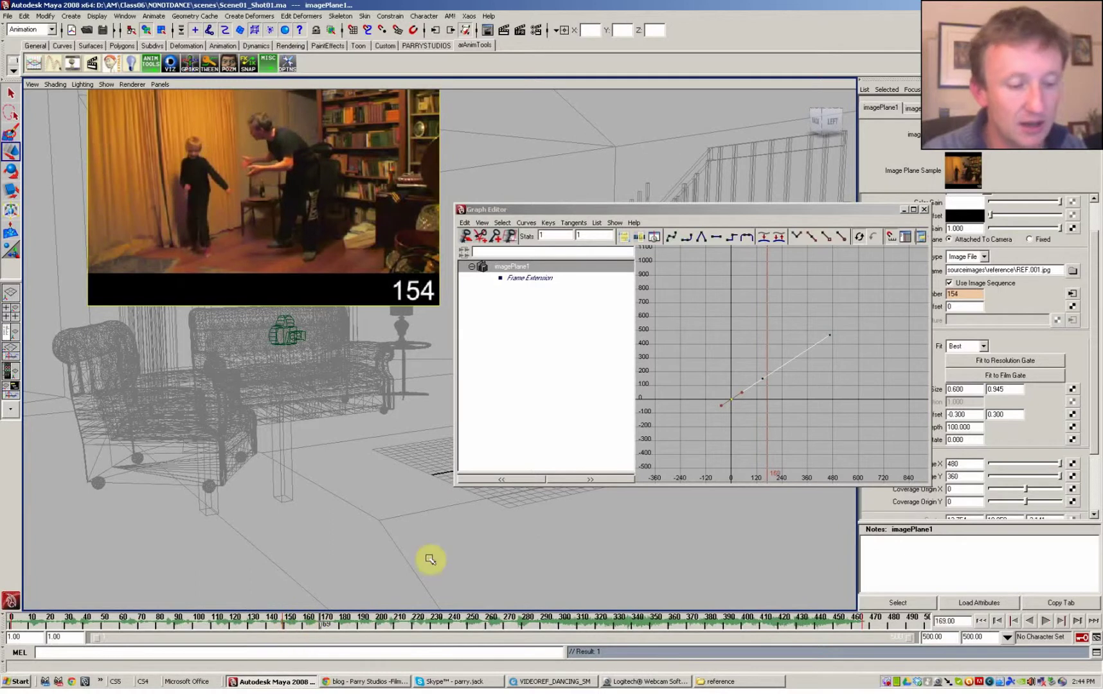
pyautogui.rightClick(943, 293)
pyautogui.click(941, 309)
# Examine the Frame Extension curve's shape between the keys at frames 149 and 169.
pyautogui.keyDown('alt'); pyautogui.moveTo(771, 414); pyautogui.dragTo(880, 403, button='right'); pyautogui.keyUp('alt')
pyautogui.moveTo(729, 349); pyautogui.dragTo(760, 369)
pyautogui.moveTo(760, 367); pyautogui.dragTo(761, 370, button='middle')
pyautogui.moveTo(779, 349); pyautogui.dragTo(791, 369)
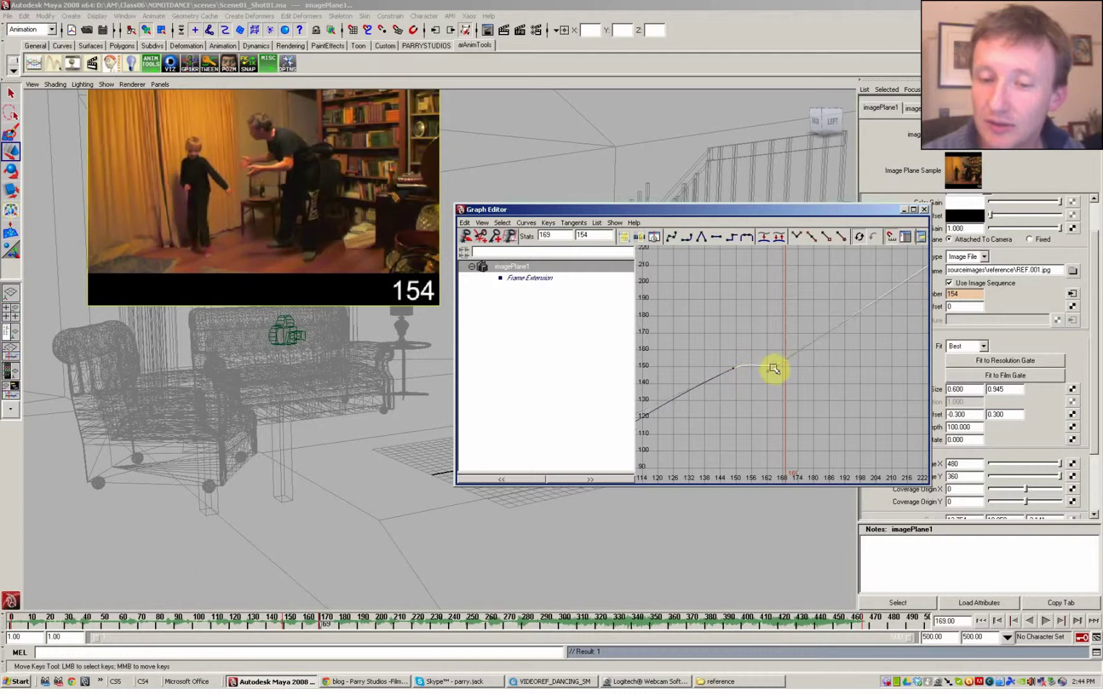
pyautogui.moveTo(777, 384); pyautogui.dragTo(877, 369, button='middle')
pyautogui.keyDown('alt'); pyautogui.moveTo(876, 369); pyautogui.dragTo(839, 367, button='right'); pyautogui.keyUp('alt')
pyautogui.moveTo(839, 367)
pyautogui.keyDown('alt'); pyautogui.mouseDown(button='middle')
pyautogui.moveTo(839, 337)
pyautogui.moveTo(832, 358)
pyautogui.mouseUp(button='middle'); pyautogui.keyUp('alt')
# Try to reshape the curve around frames 149 and 169 by adjusting the tangent handles of both keys.
pyautogui.click(818, 357)
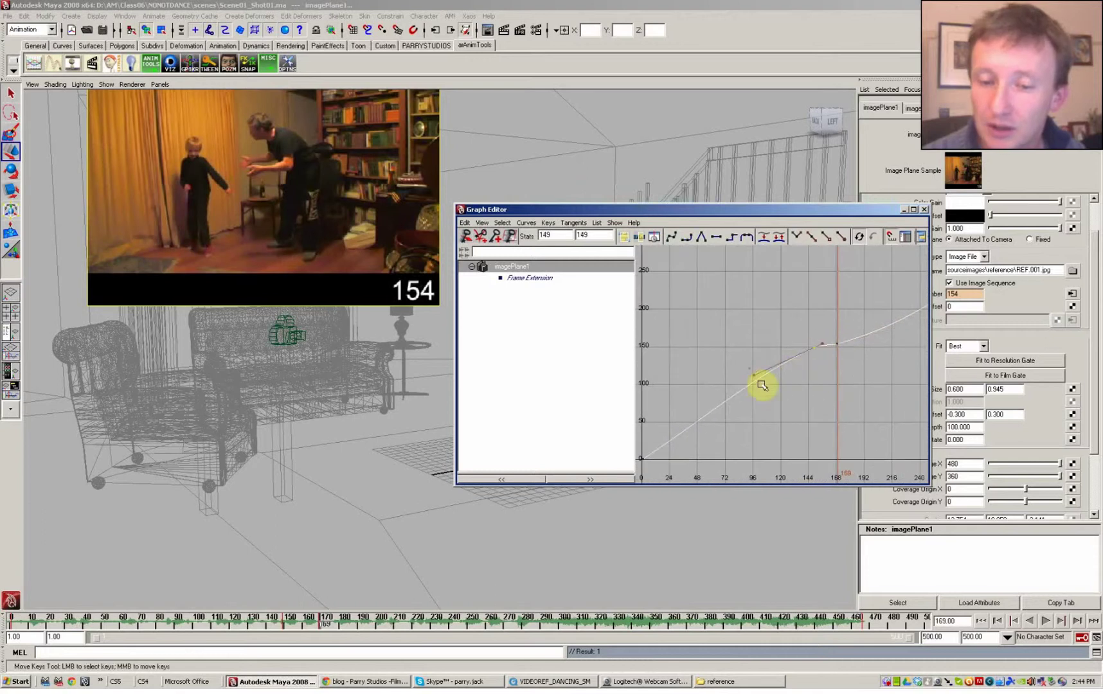
pyautogui.moveTo(762, 385); pyautogui.dragTo(764, 386, button='middle')
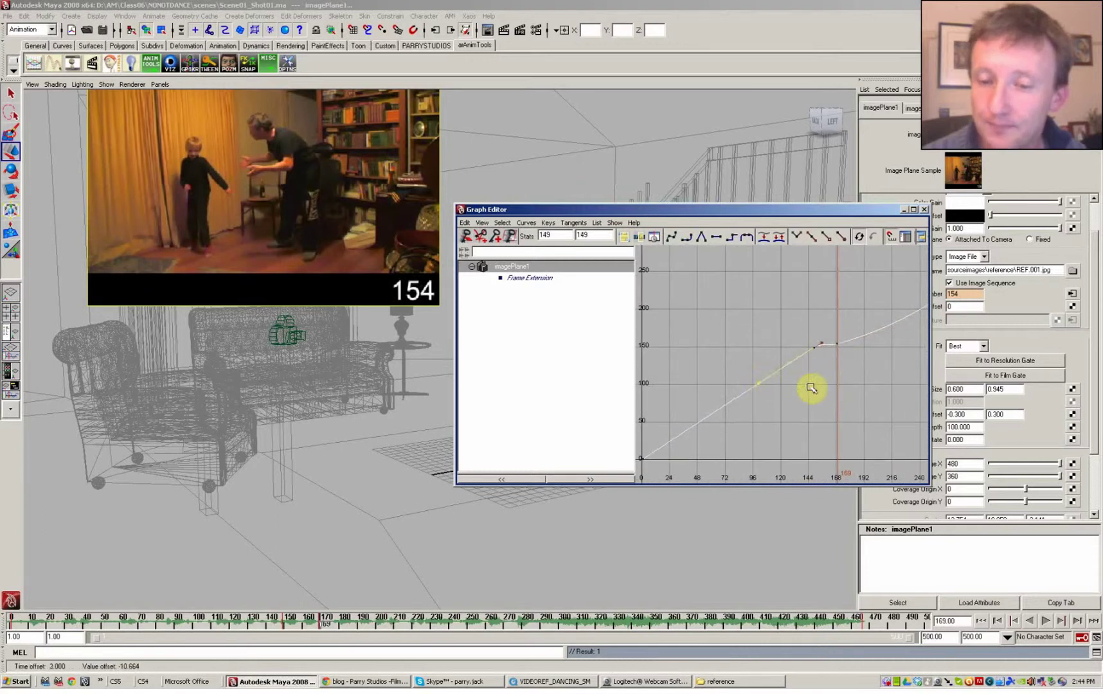
pyautogui.keyDown('alt'); pyautogui.moveTo(833, 386); pyautogui.dragTo(773, 413, button='middle'); pyautogui.keyUp('alt')
pyautogui.keyDown('alt'); pyautogui.moveTo(774, 414); pyautogui.dragTo(803, 392, button='right'); pyautogui.keyUp('alt')
pyautogui.moveTo(767, 381)
pyautogui.keyDown('alt'); pyautogui.mouseDown(button='middle')
pyautogui.moveTo(790, 364)
pyautogui.moveTo(773, 390)
pyautogui.mouseUp(button='middle'); pyautogui.keyUp('alt')
pyautogui.click(797, 369)
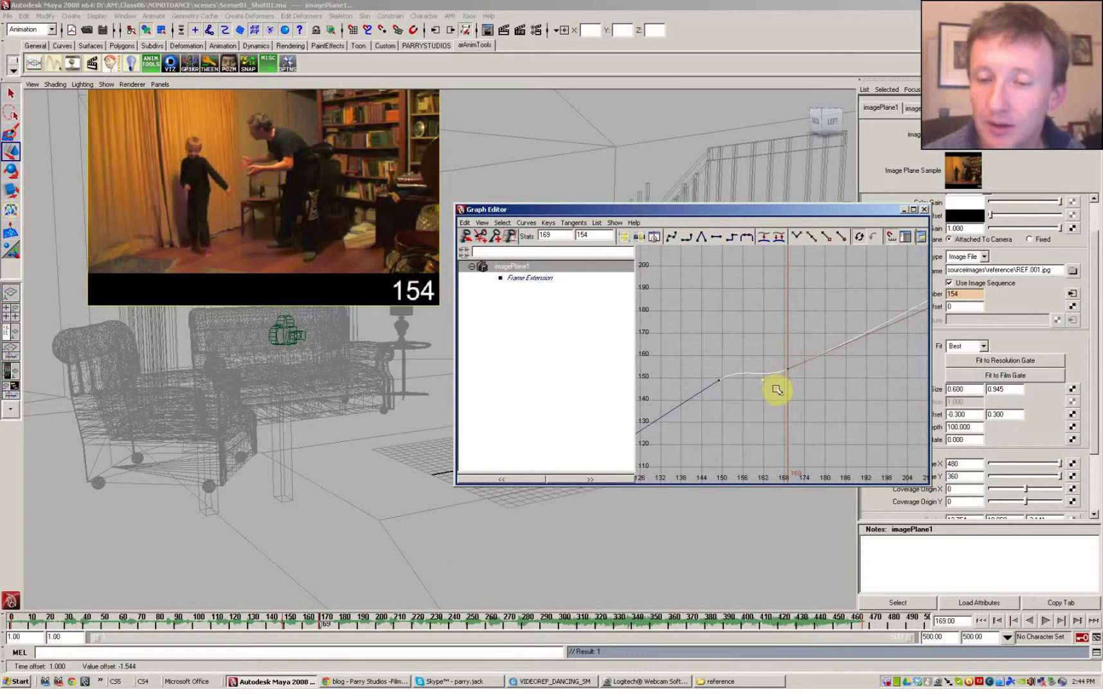
# Set the tangents of the Frame Extension key at frame 149 to linear.
pyautogui.click(728, 376)
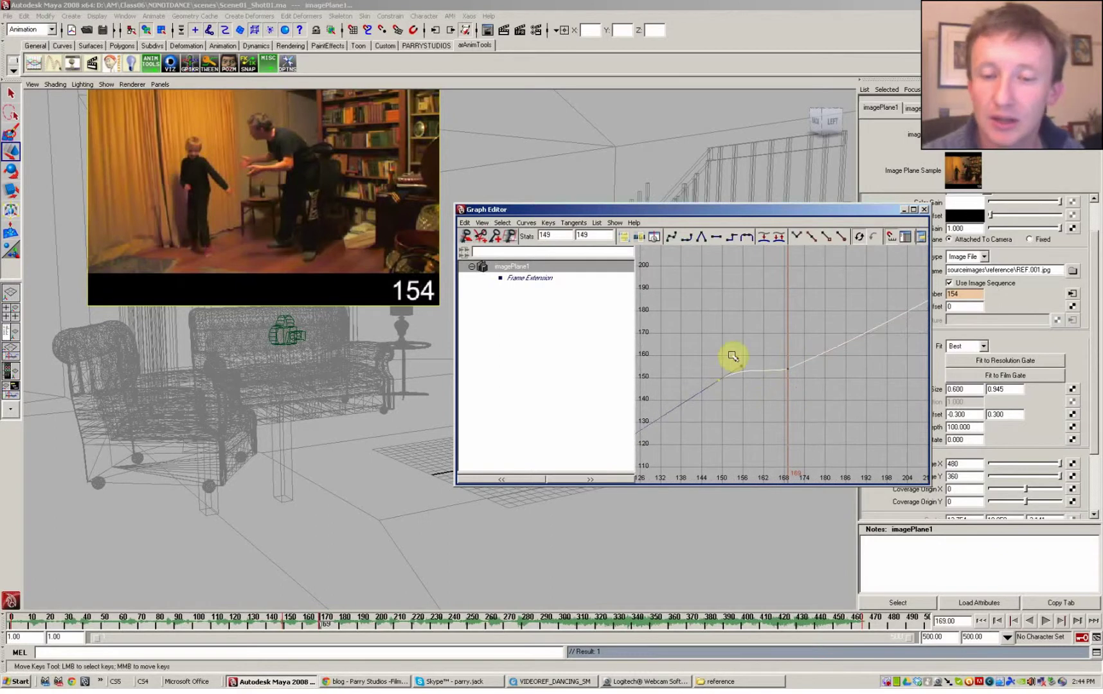
pyautogui.click(703, 238)
pyautogui.keyDown('alt'); pyautogui.moveTo(777, 402); pyautogui.dragTo(809, 366, button='middle'); pyautogui.keyUp('alt')
pyautogui.click(793, 387)
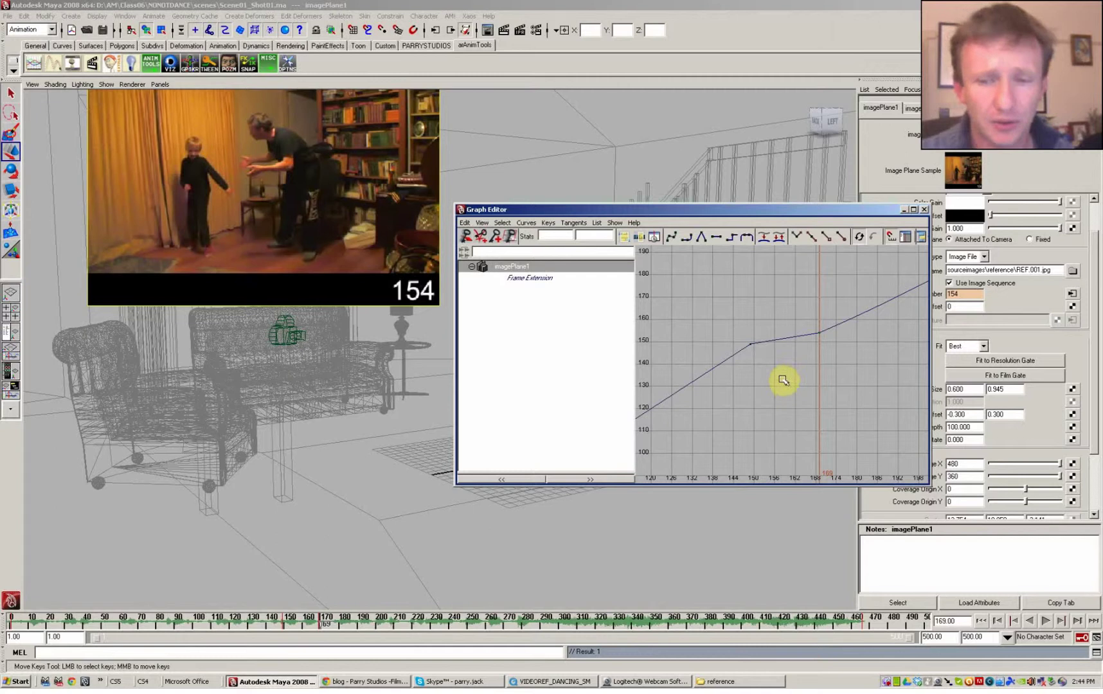
# Scrub through the retimed section to frame 175 and play the timeline to check the slowed reference footage.
pyautogui.moveTo(255, 627); pyautogui.dragTo(336, 627)
pyautogui.keyDown('alt'); pyautogui.moveTo(832, 406); pyautogui.dragTo(768, 394, button='right'); pyautogui.keyUp('alt')
pyautogui.keyDown('alt'); pyautogui.moveTo(768, 394); pyautogui.dragTo(713, 399, button='middle'); pyautogui.keyUp('alt')
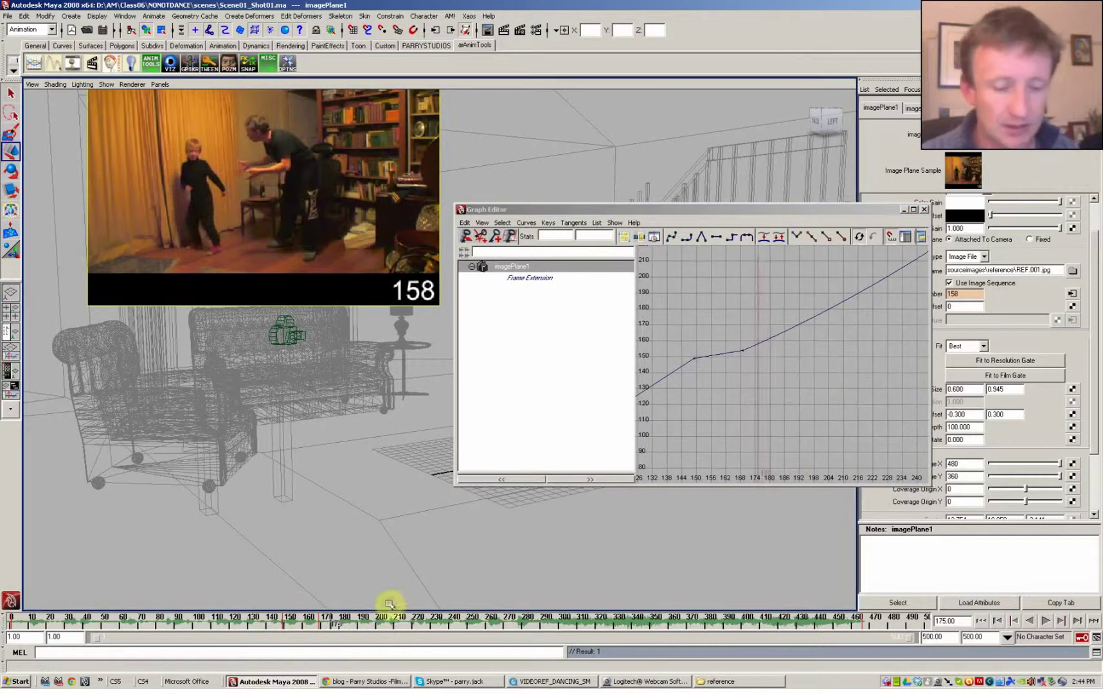
pyautogui.hotkey('alt', 'v')
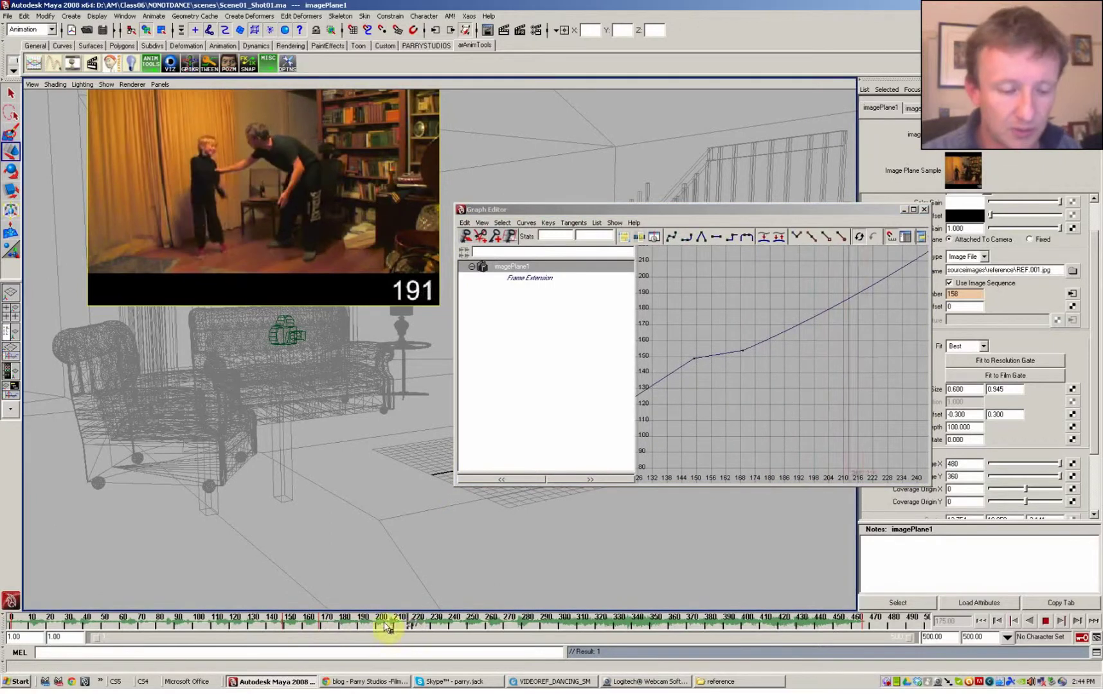
# Go to frame 220 and set the image plane's Image Number to 220 as a new key.
pyautogui.moveTo(385, 626); pyautogui.dragTo(423, 624)
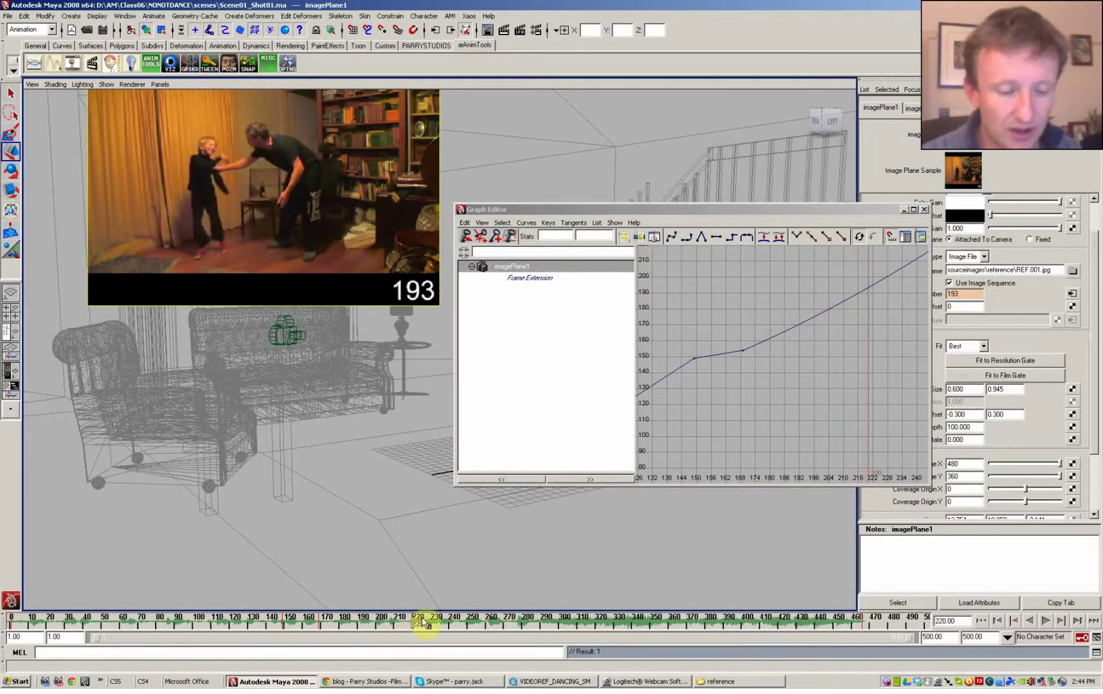
pyautogui.doubleClick(961, 293)
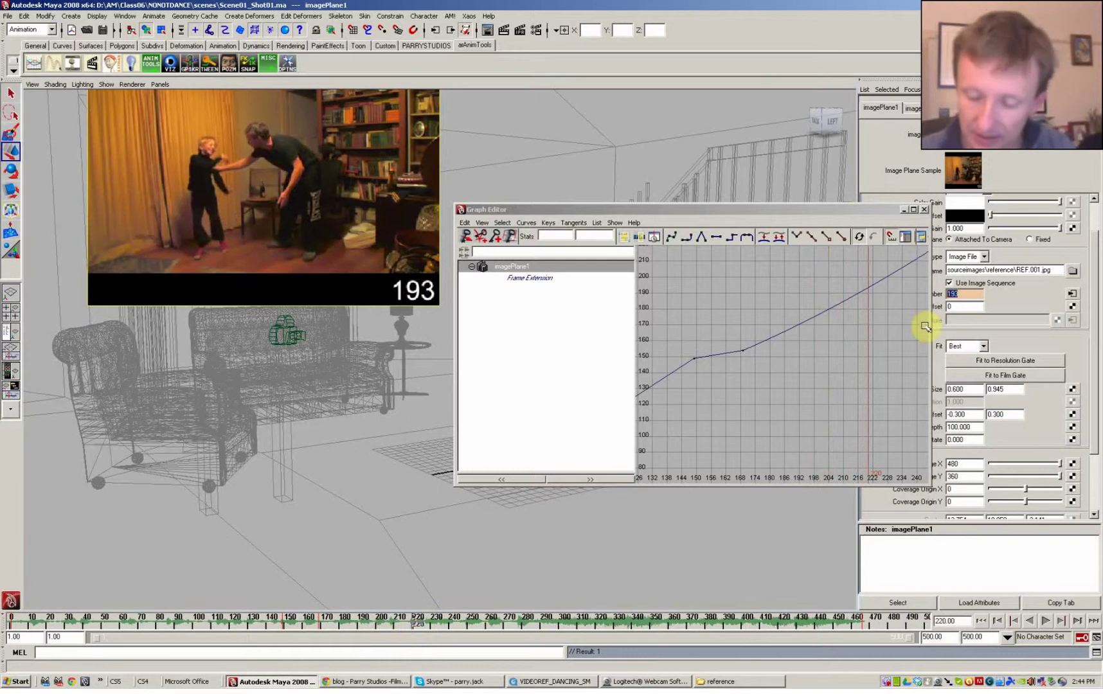
pyautogui.write('200')
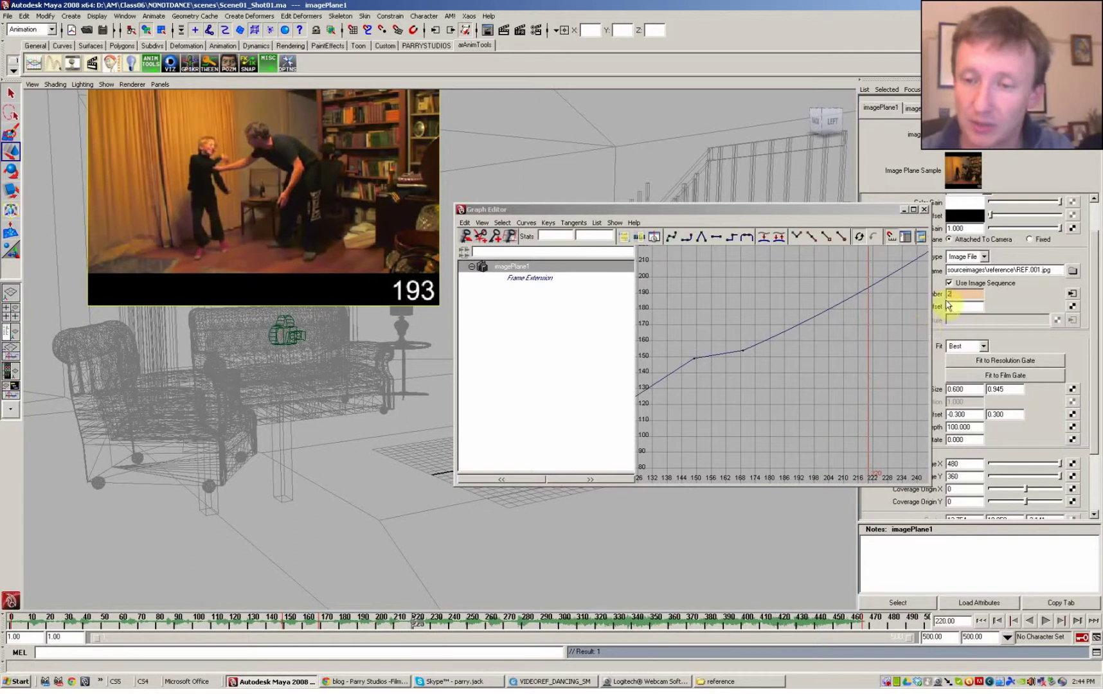
pyautogui.press('Return')
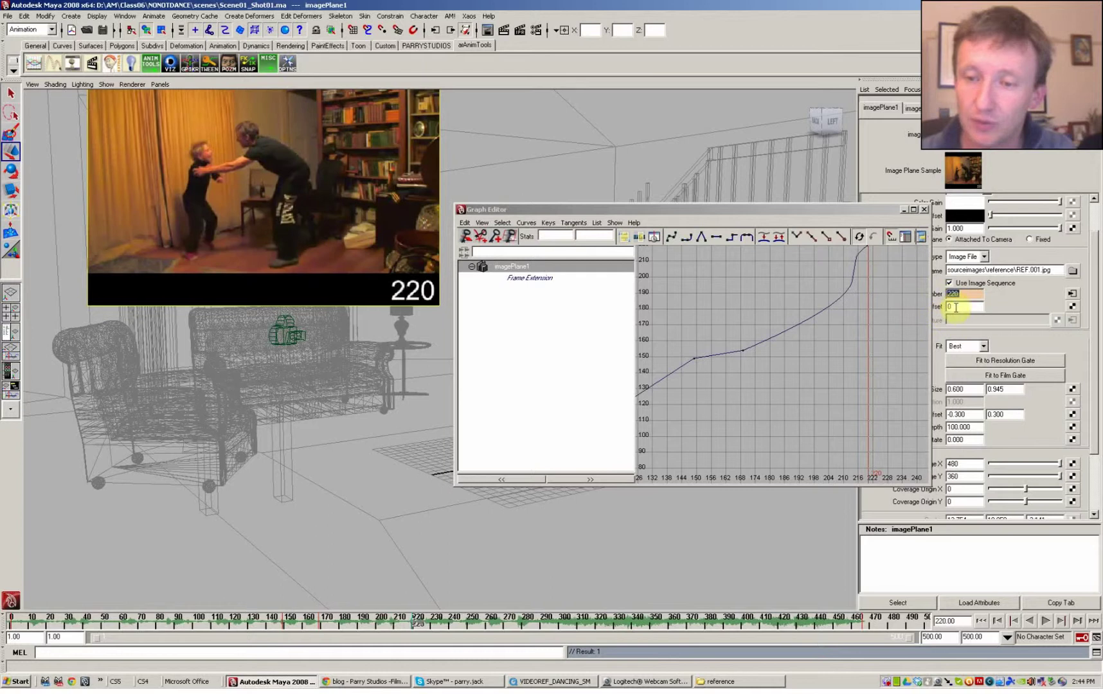
# Set the tangents of the key at frame 169 to linear to straighten the curve up to frame 220.
pyautogui.keyDown('alt'); pyautogui.moveTo(852, 312); pyautogui.dragTo(813, 383, button='middle'); pyautogui.keyUp('alt')
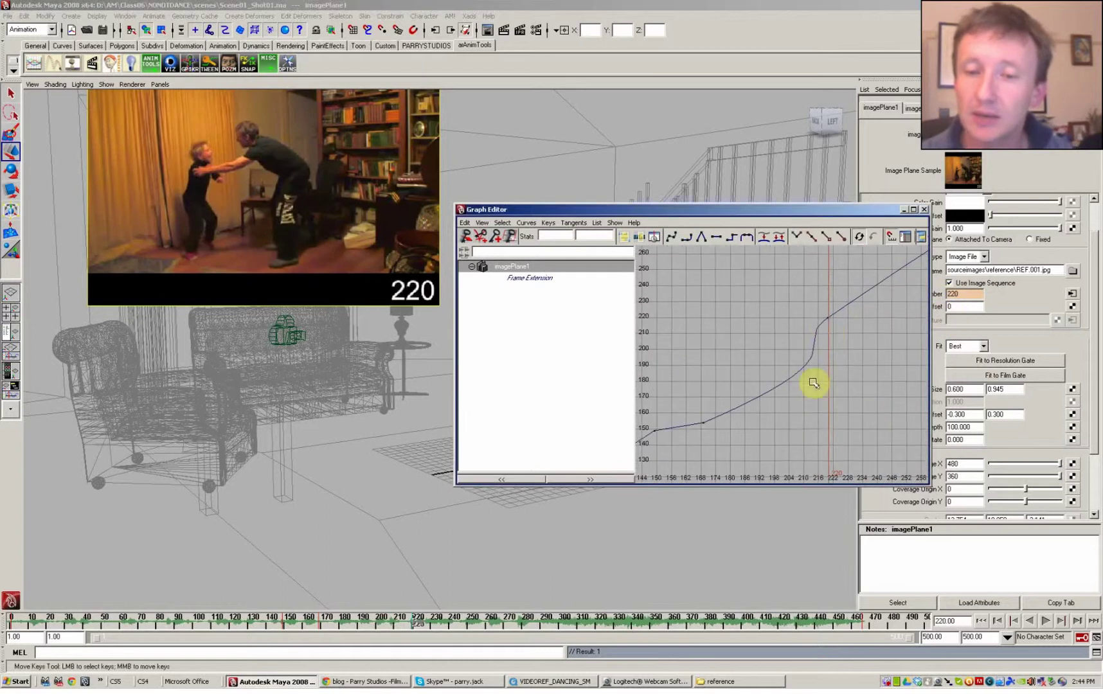
pyautogui.moveTo(821, 305); pyautogui.dragTo(842, 339)
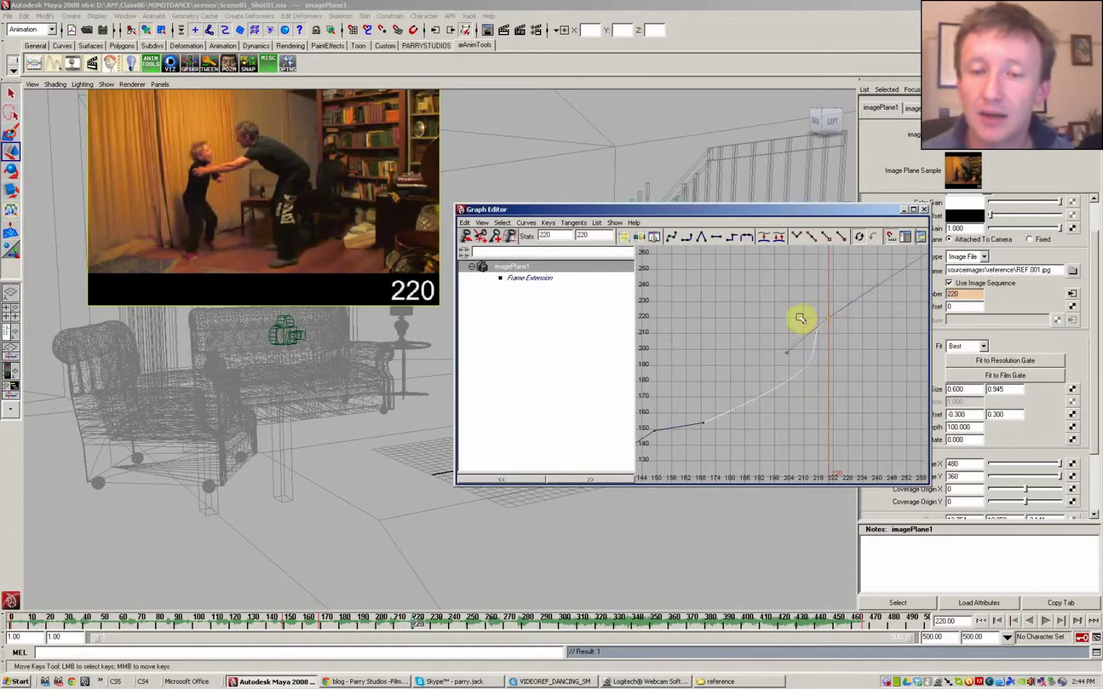
pyautogui.click(703, 421)
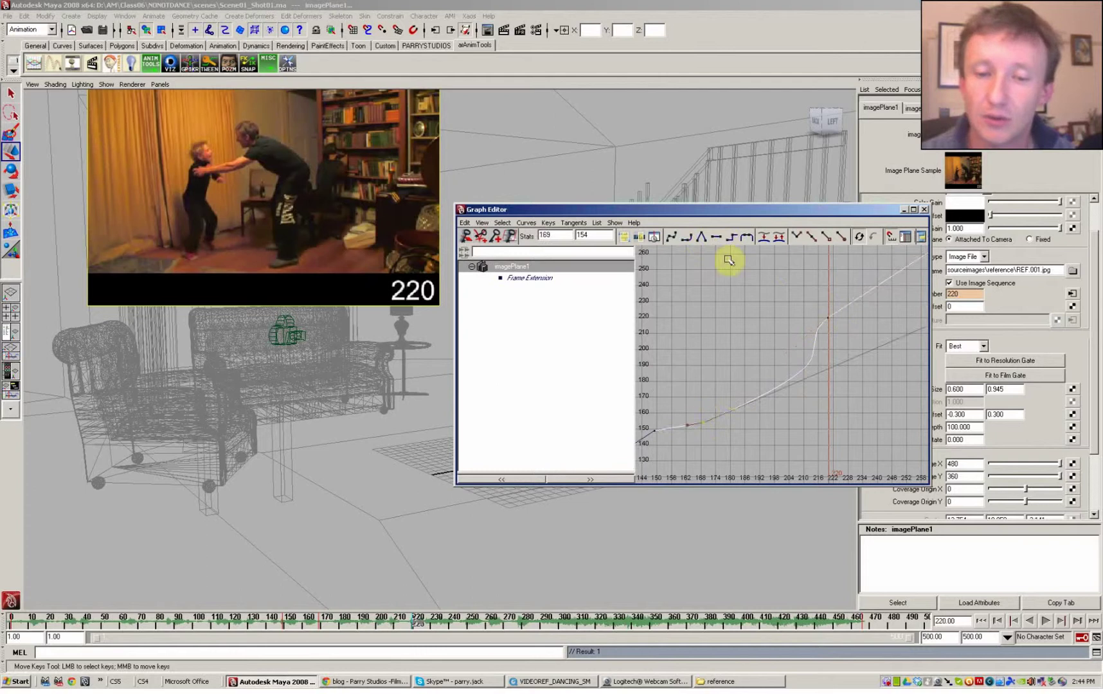
pyautogui.click(702, 237)
pyautogui.keyDown('alt'); pyautogui.moveTo(805, 383); pyautogui.dragTo(747, 361, button='right'); pyautogui.keyUp('alt')
pyautogui.moveTo(788, 357)
pyautogui.keyDown('alt'); pyautogui.mouseDown(button='middle')
pyautogui.moveTo(770, 356)
pyautogui.moveTo(788, 338)
pyautogui.mouseUp(button='middle'); pyautogui.keyUp('alt')
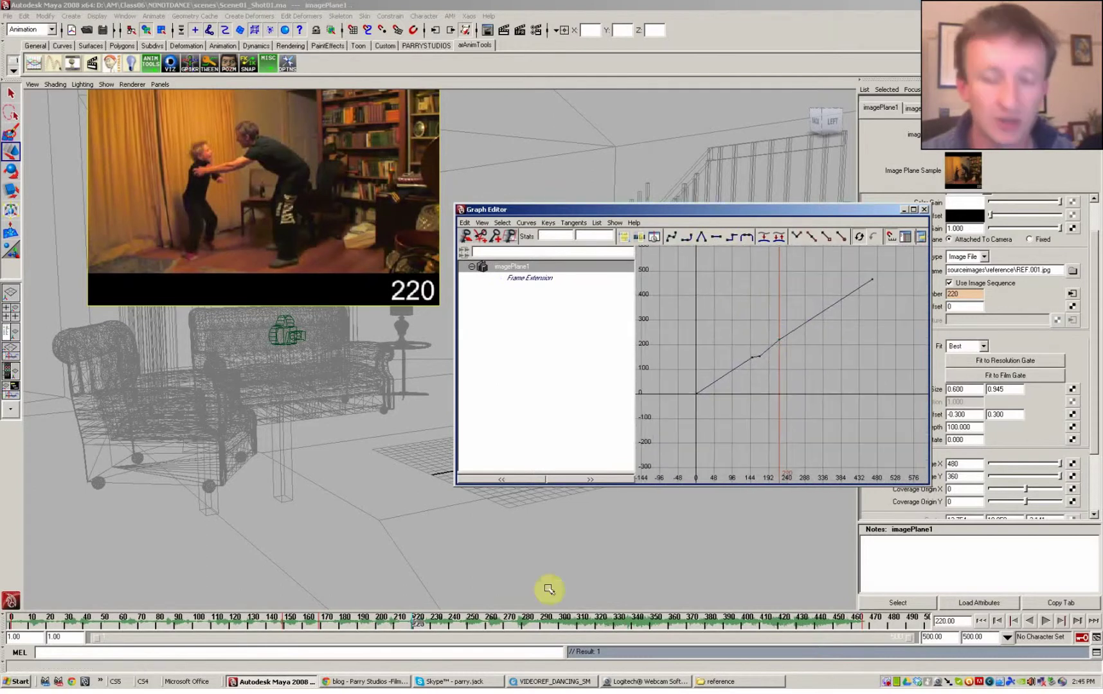
# Scrub from the retimed section to frame 250 and key the image plane's Image Number there.
pyautogui.click(291, 628)
pyautogui.moveTo(292, 628); pyautogui.dragTo(471, 631)
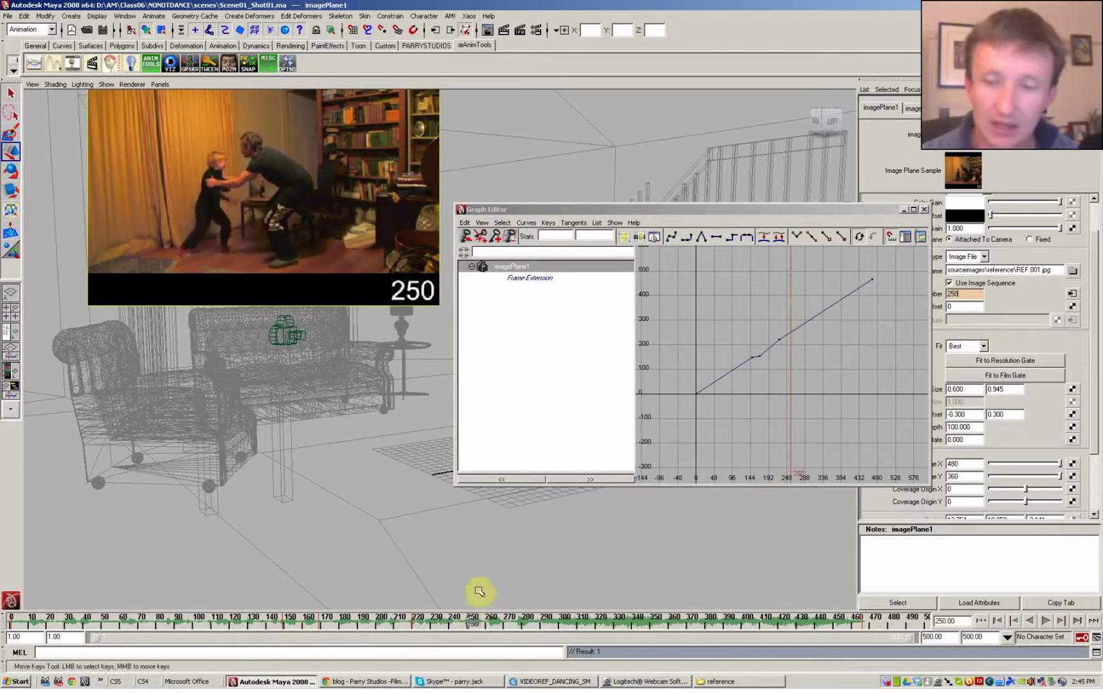
pyautogui.rightClick(937, 295)
pyautogui.click(936, 306)
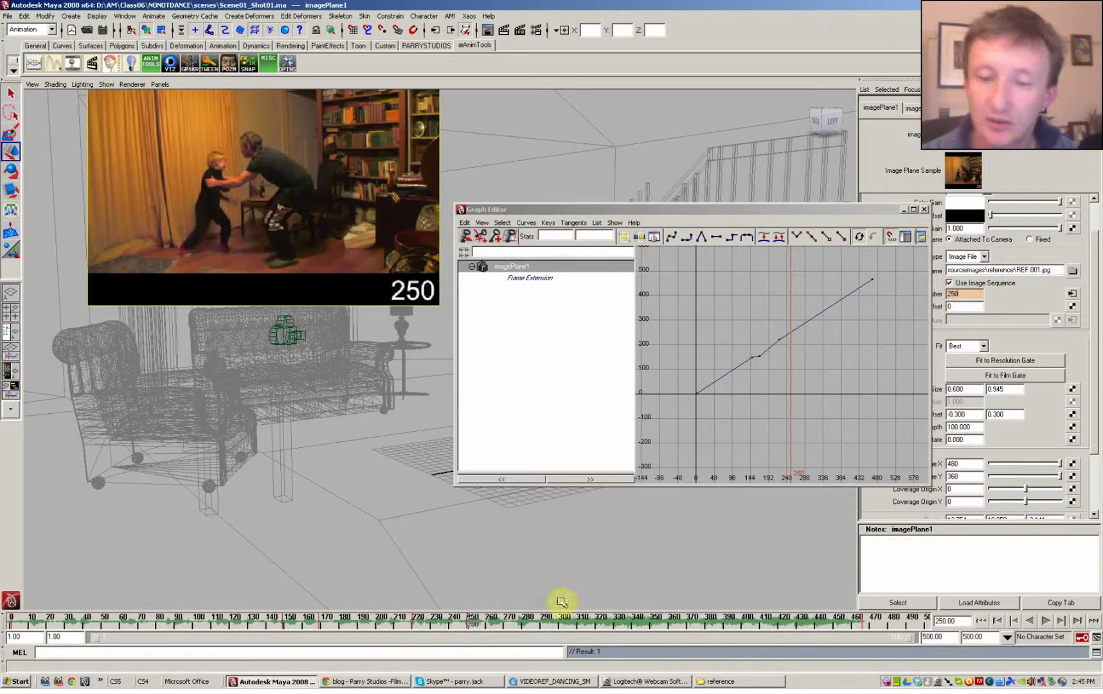
# Go to frame 237 and key the image plane's Image Number there.
pyautogui.click(448, 633)
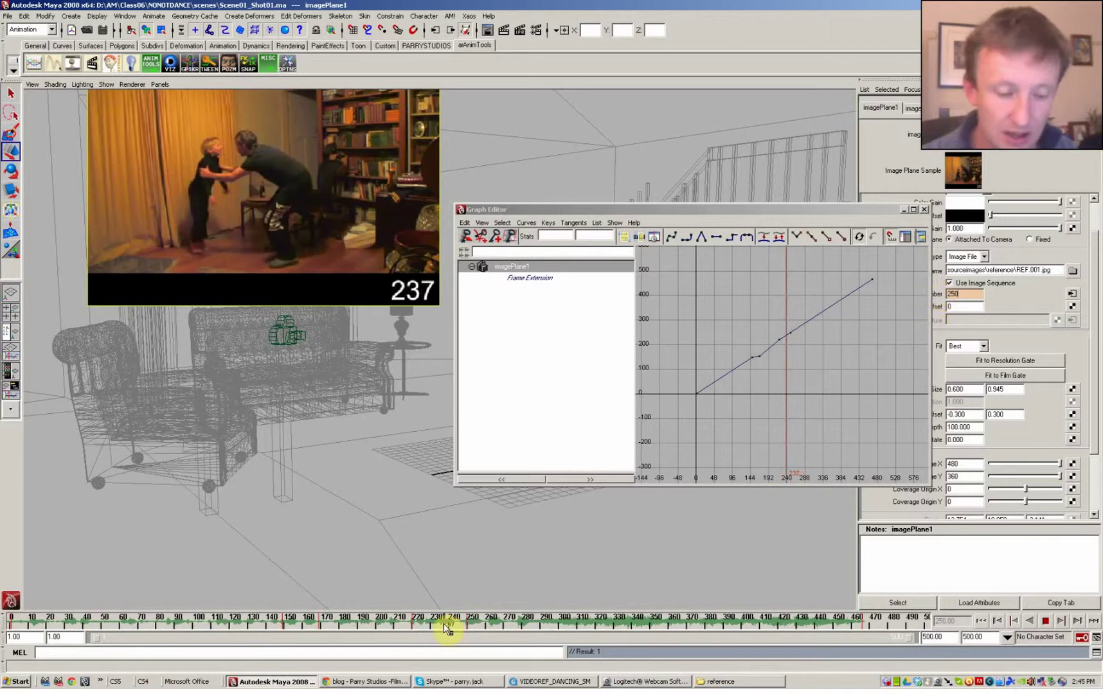
pyautogui.rightClick(938, 296)
pyautogui.click(918, 309)
# Lower the Frame Extension key at frame 237 to about 197 so the footage runs backwards between frames 220 and 237.
pyautogui.click(786, 338)
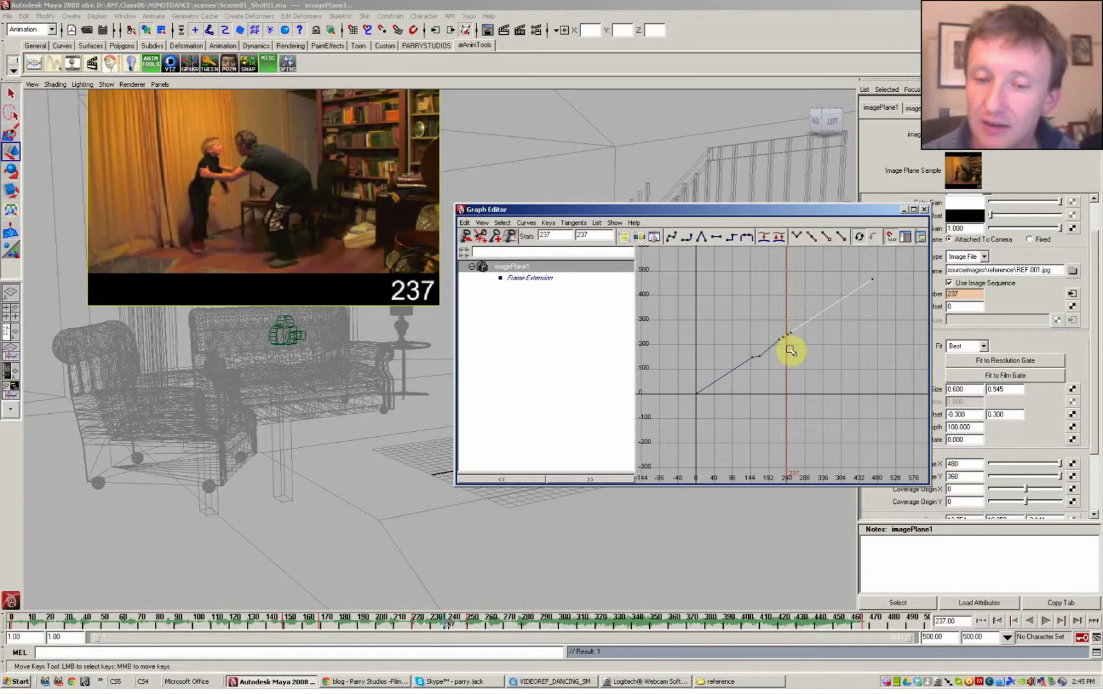
pyautogui.moveTo(790, 350)
pyautogui.mouseDown(button='middle')
pyautogui.moveTo(786, 365)
pyautogui.moveTo(800, 364)
pyautogui.mouseUp(button='middle')
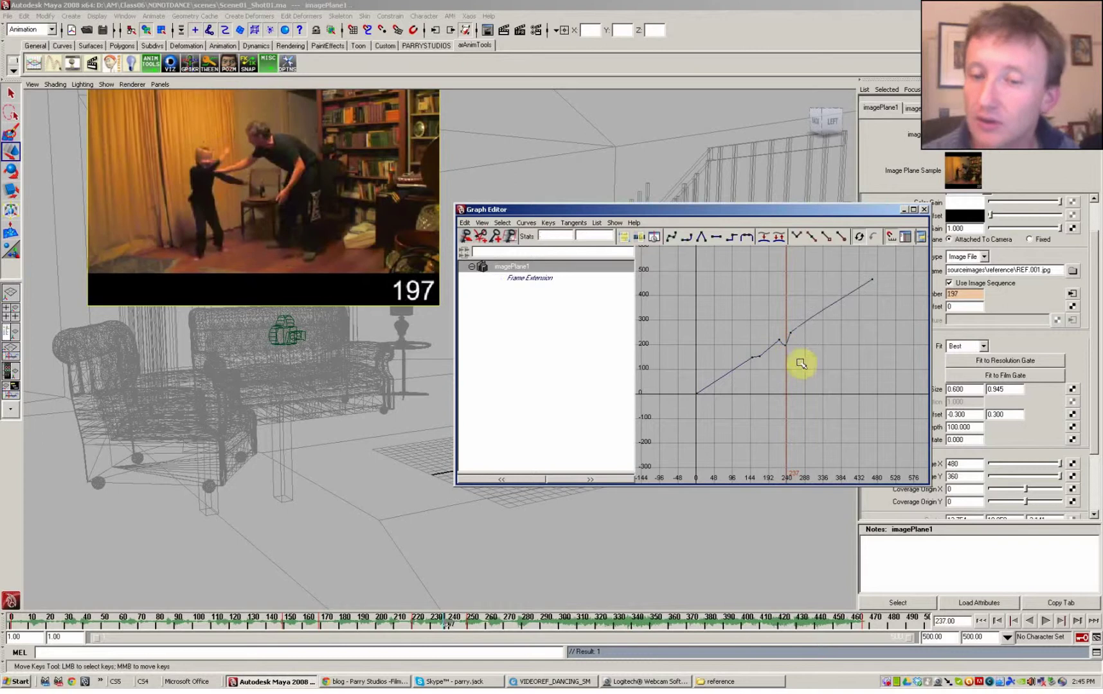
pyautogui.click(744, 279)
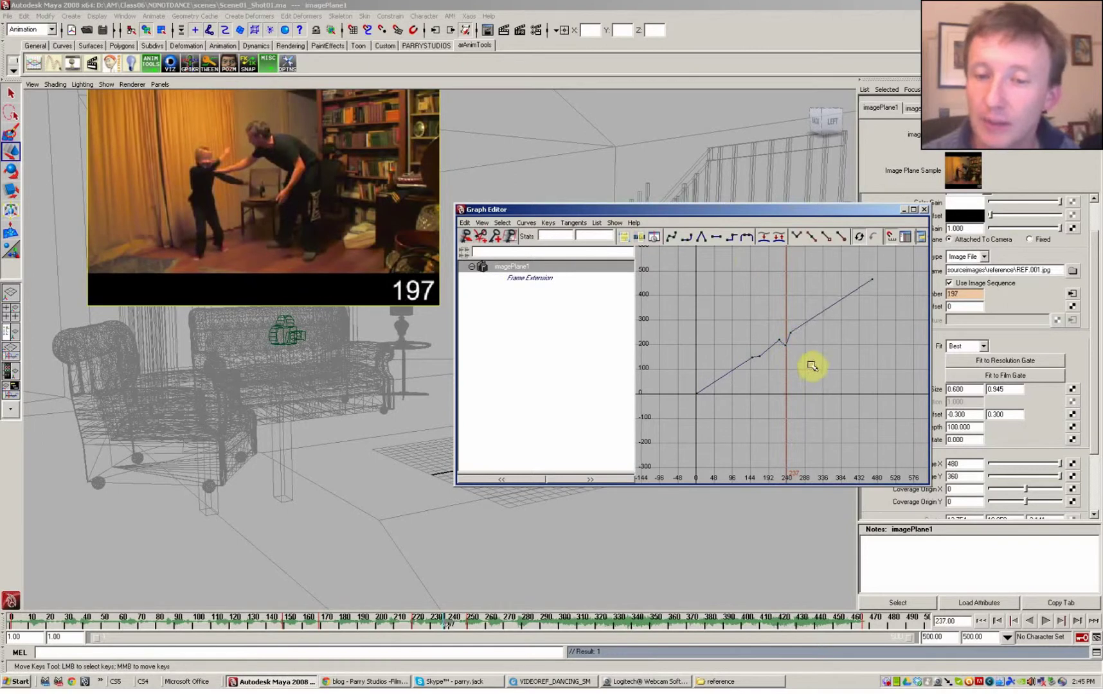
# Play and scrub the timeline to frame 226 to check the reversed footage, and view the whole Frame Extension curve.
pyautogui.scroll(2, 812, 366)
pyautogui.hotkey('alt', 'v')
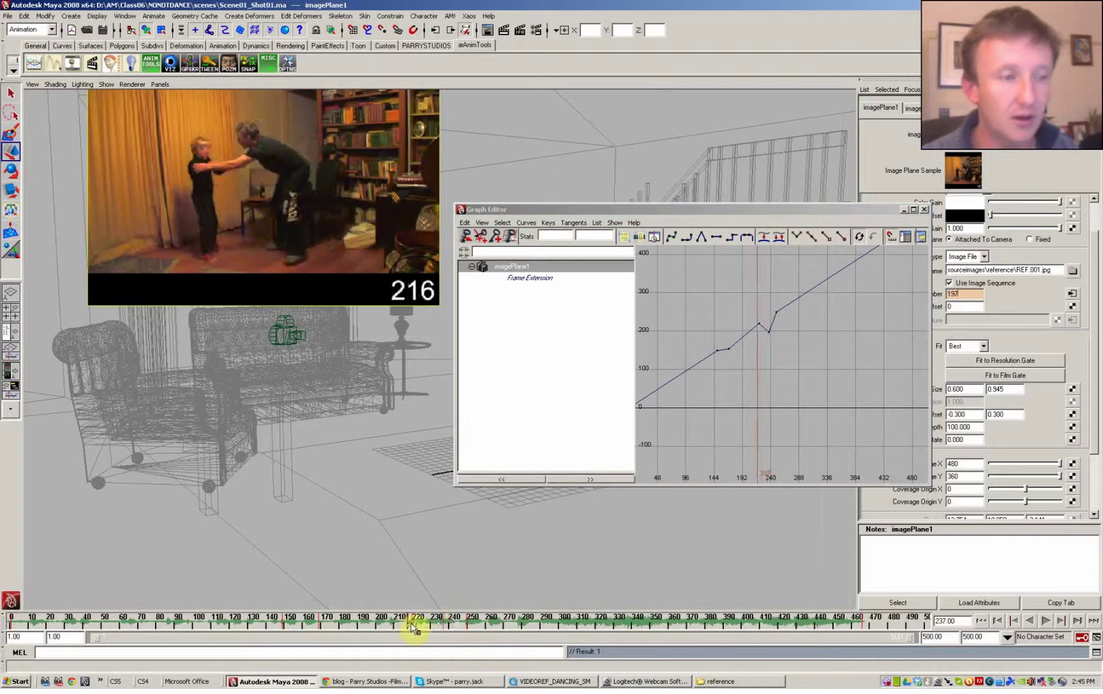
pyautogui.moveTo(453, 628)
pyautogui.mouseDown()
pyautogui.moveTo(418, 624)
pyautogui.moveTo(456, 627)
pyautogui.moveTo(428, 626)
pyautogui.mouseUp()
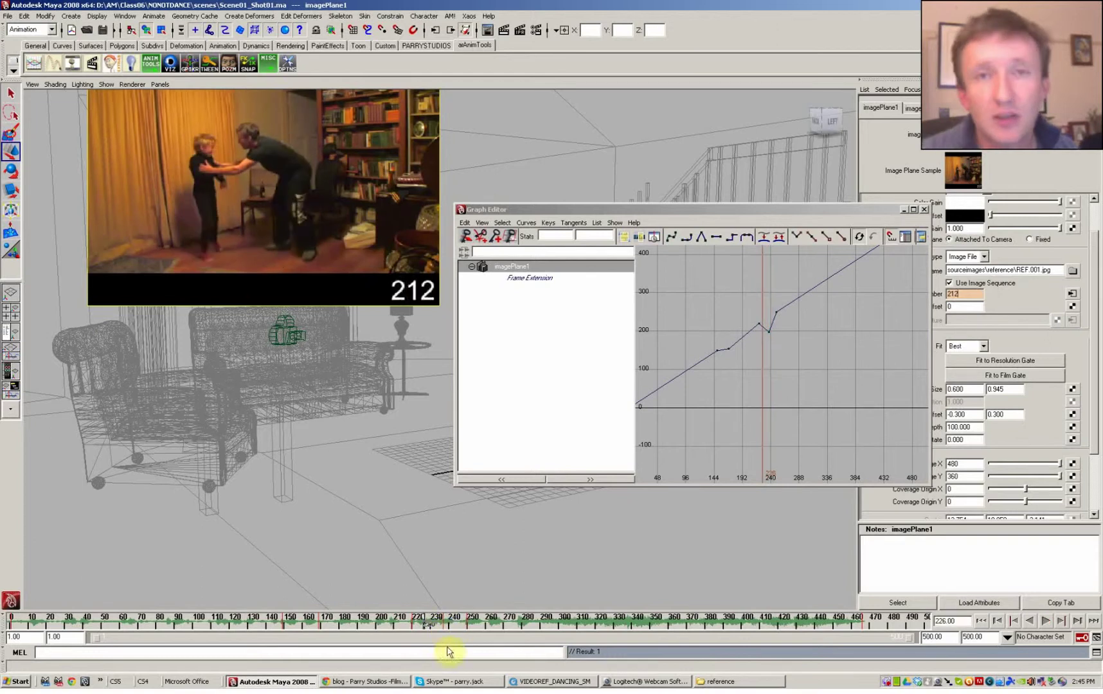
pyautogui.keyDown('alt'); pyautogui.moveTo(793, 371); pyautogui.dragTo(768, 347, button='right'); pyautogui.keyUp('alt')
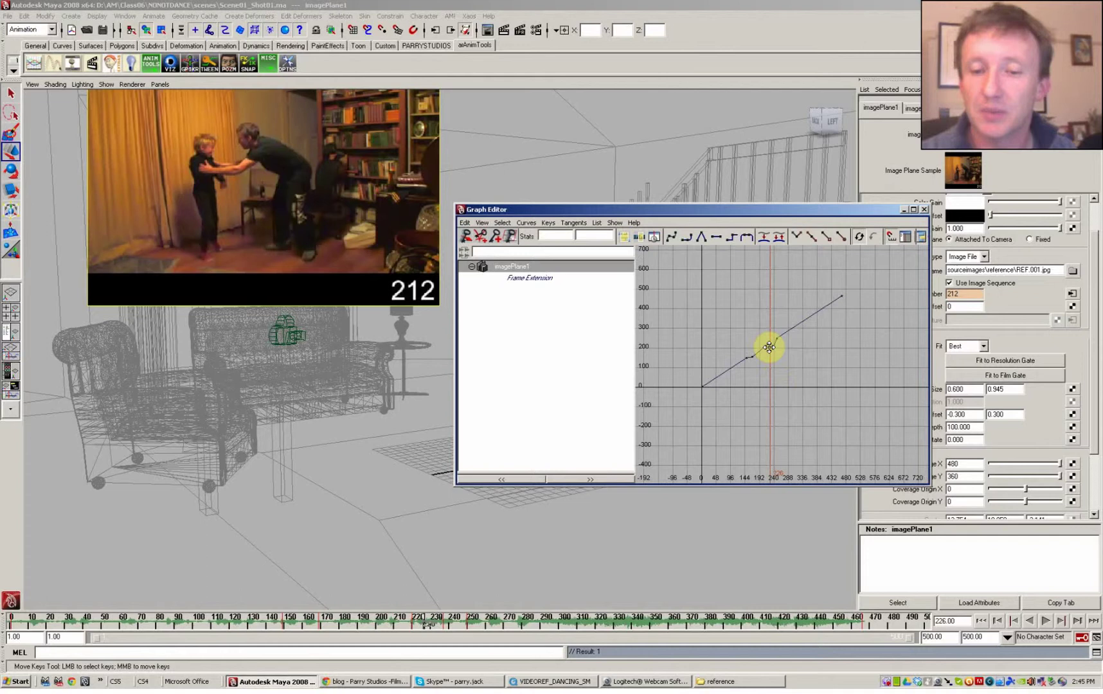
pyautogui.keyDown('alt'); pyautogui.moveTo(768, 347); pyautogui.dragTo(761, 339, button='middle'); pyautogui.keyUp('alt')
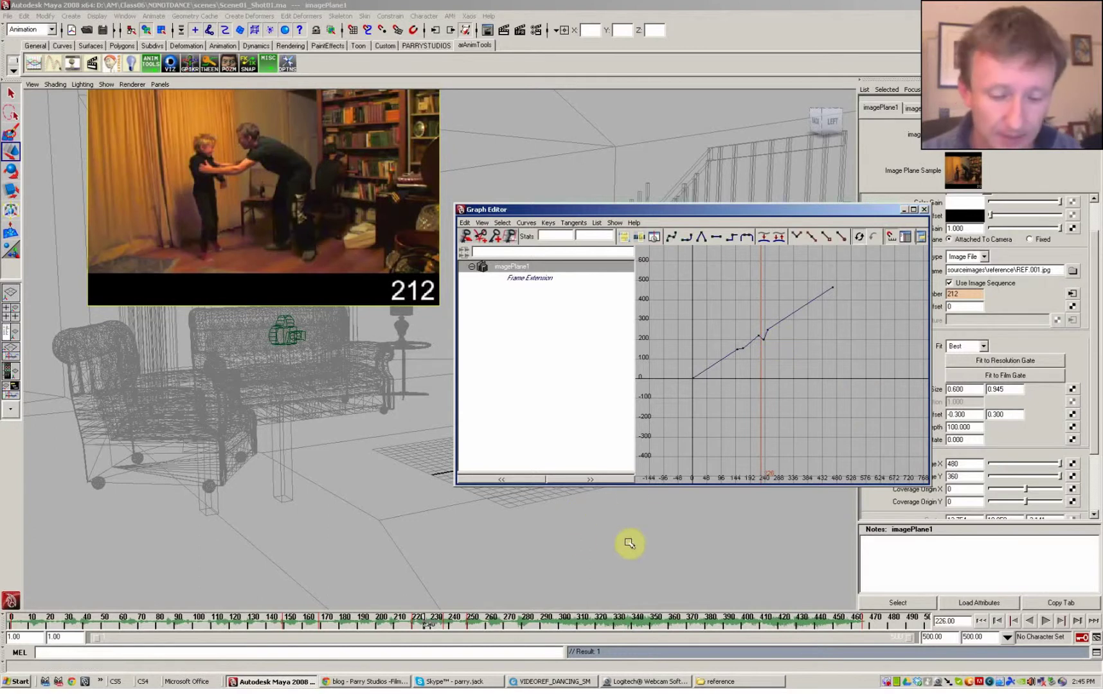
pyautogui.rightClick(887, 684)
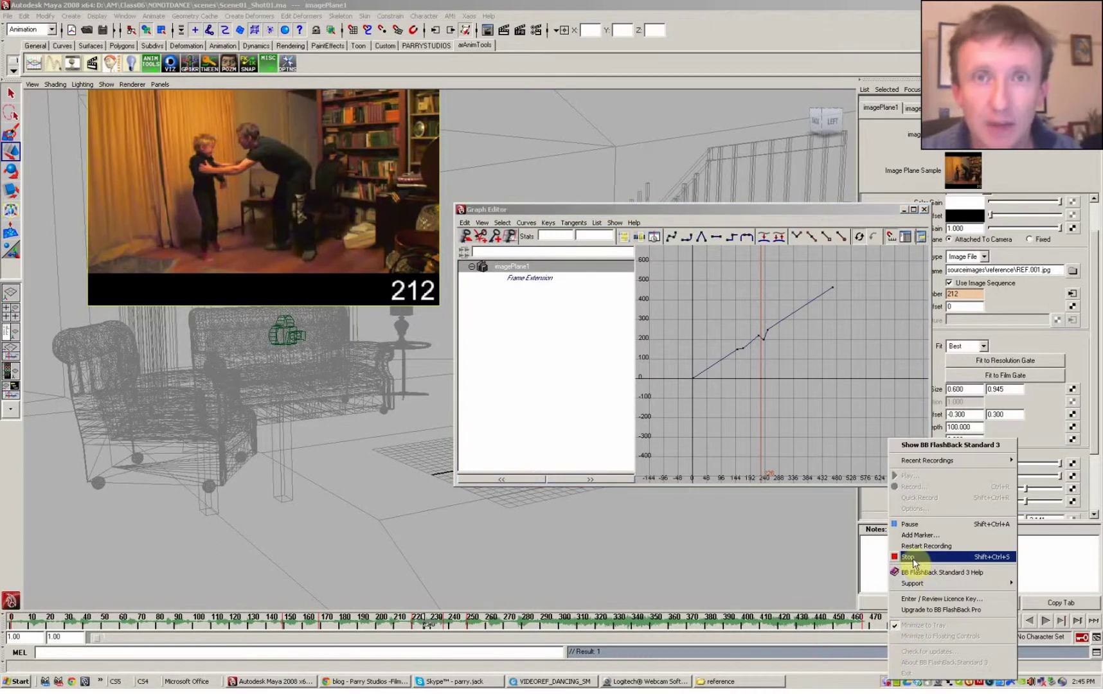